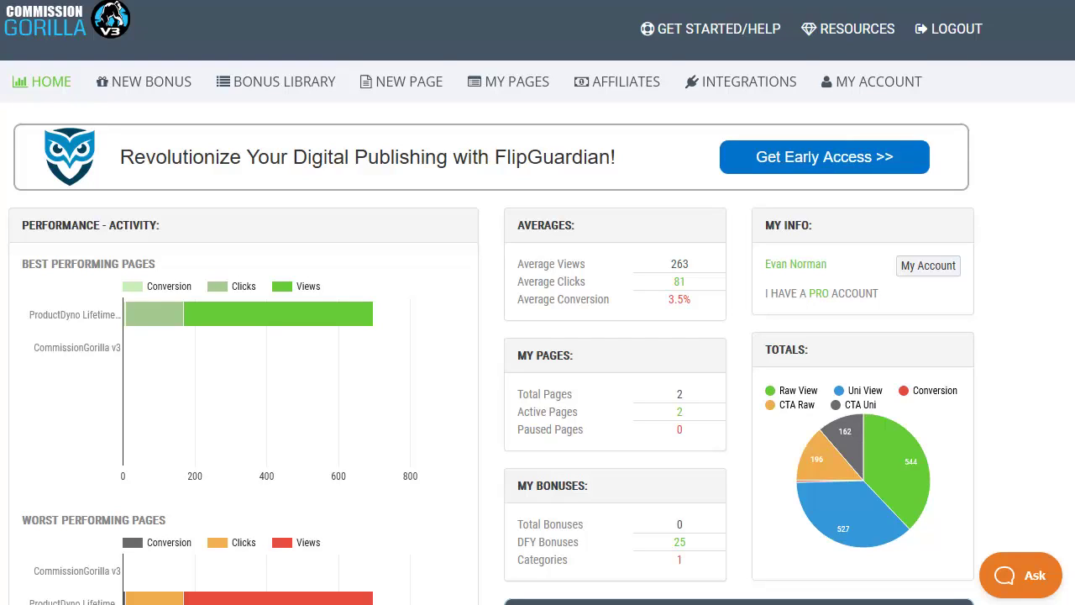
Start a new Image/Graphic-layout bonus named 'Video Cheats'.
{"action": "scroll", "coordinate": [537, 336], "scroll_direction": "down", "scroll_amount": 1}
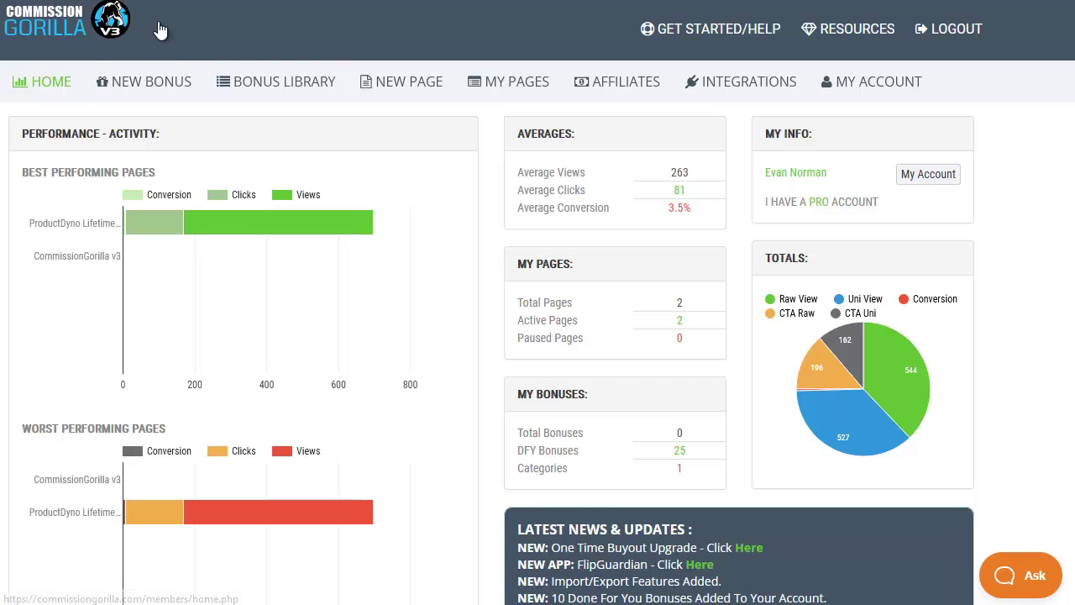
{"action": "left_click", "coordinate": [164, 89]}
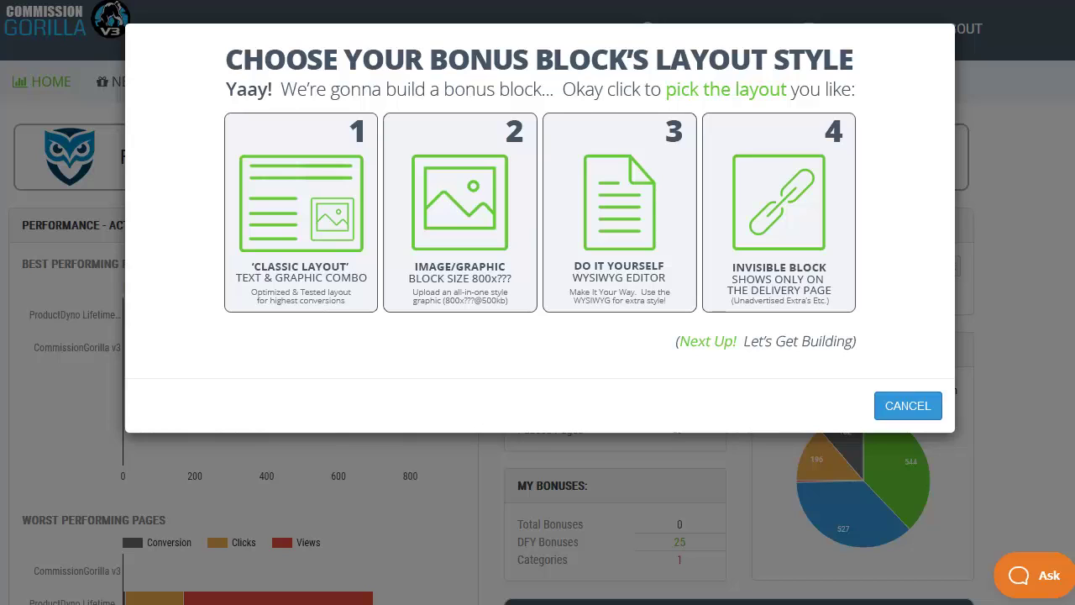
{"action": "left_click", "coordinate": [479, 219]}
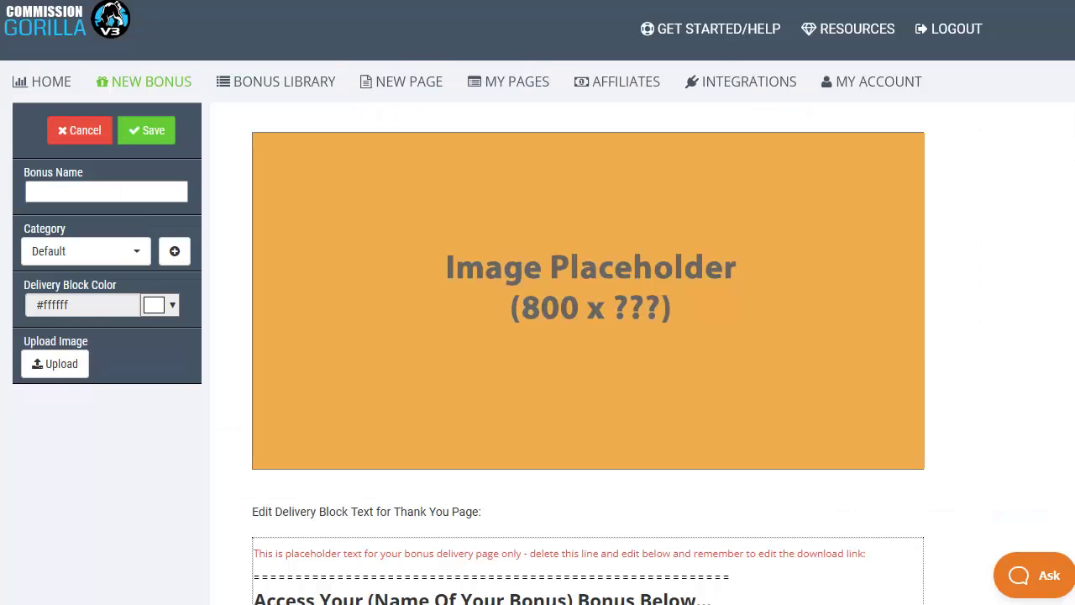
{"action": "left_click", "coordinate": [109, 194]}
{"action": "type", "text": "Video Cheats"}
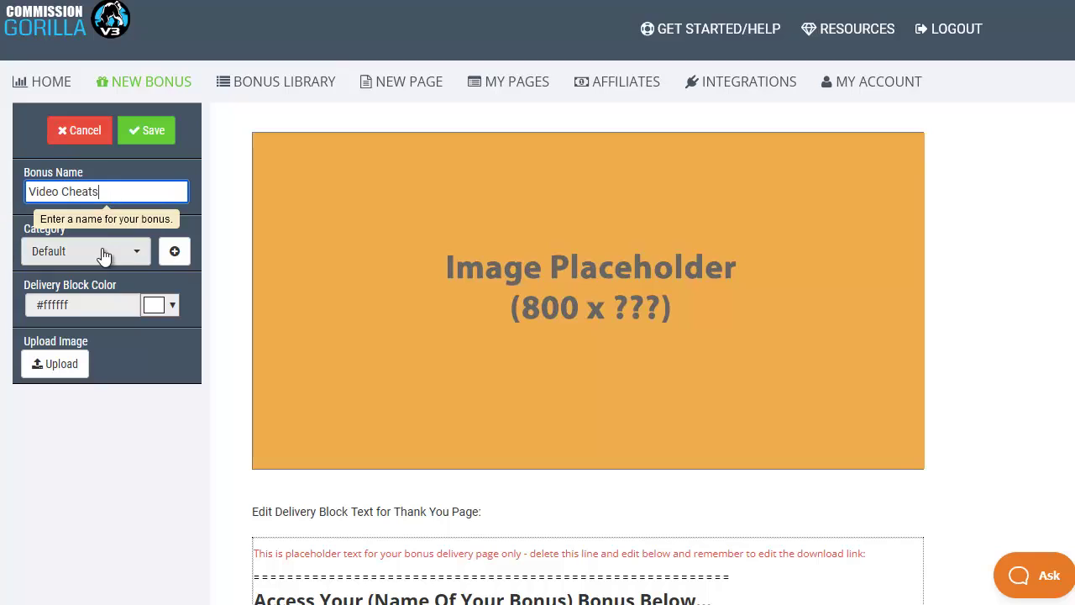
Create a new 'Video' bonus category and assign it.
{"action": "left_click", "coordinate": [174, 253]}
{"action": "type", "text": "Video"}
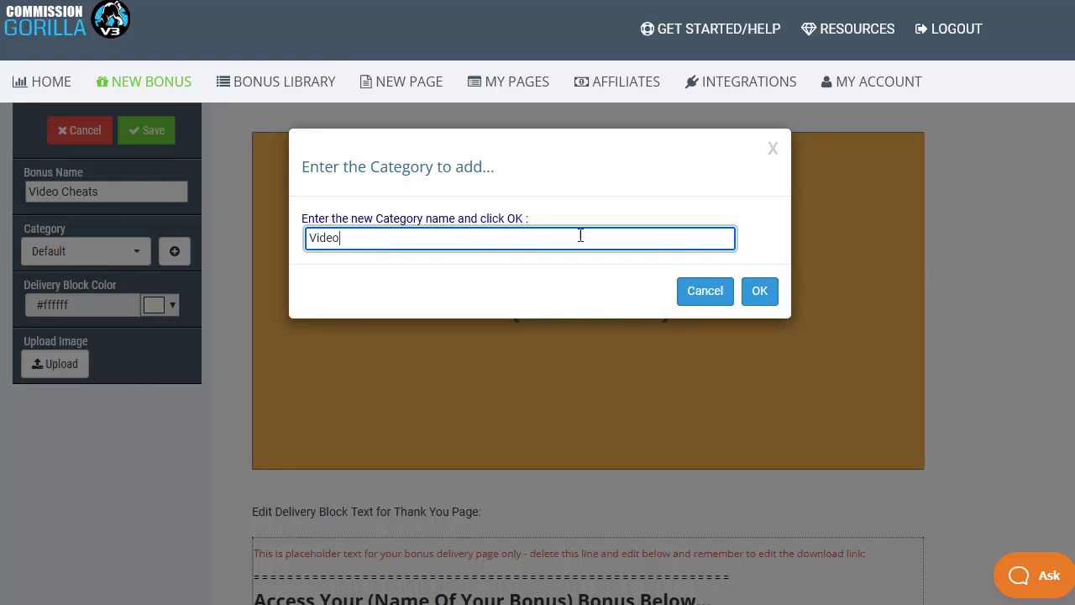
{"action": "left_click", "coordinate": [758, 293]}
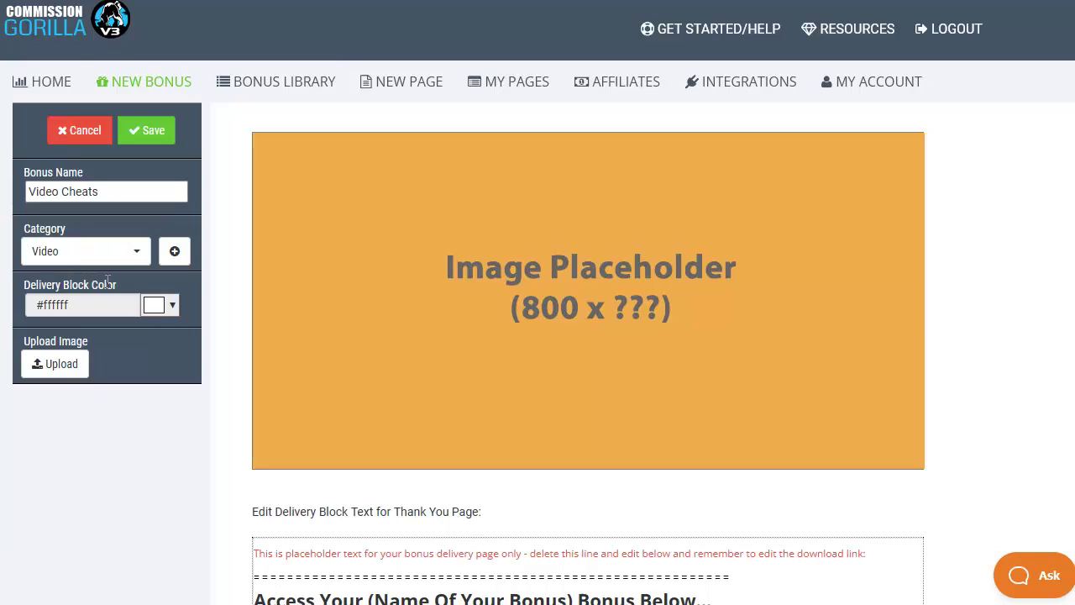
Upload videocheats.png as the bonus graphic and give the DOWNLOAD HERE text a link URL.
{"action": "left_click", "coordinate": [63, 366]}
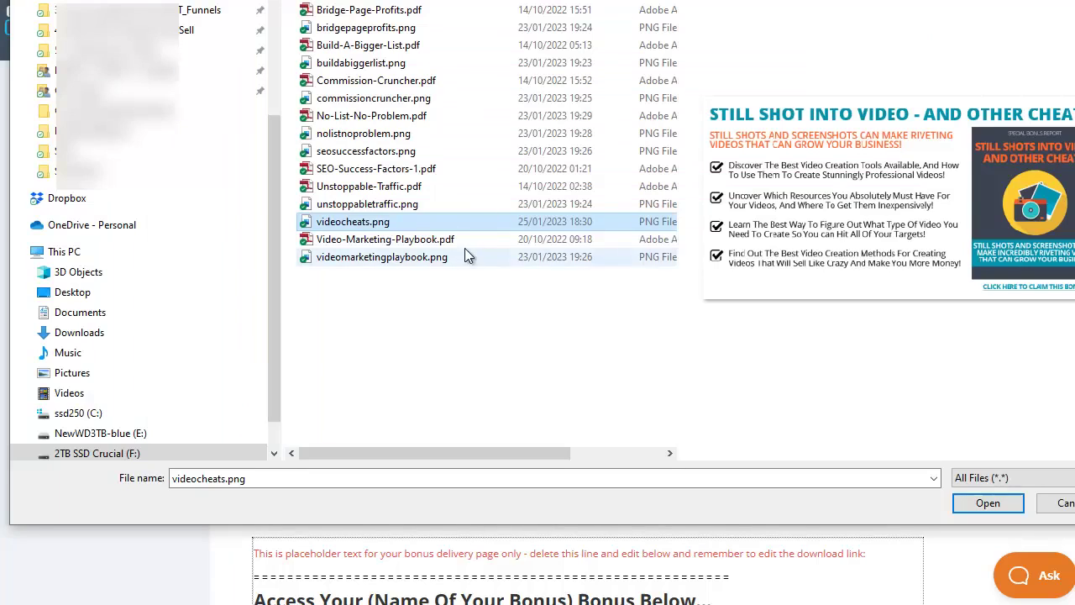
{"action": "mouse_move", "coordinate": [353, 222]}
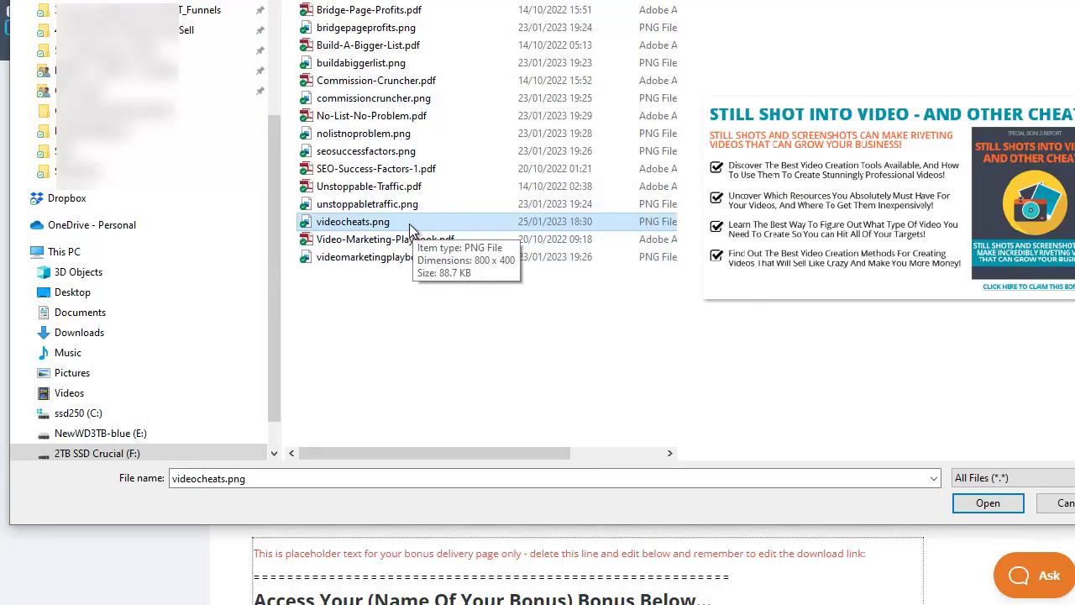
{"action": "left_click", "coordinate": [985, 507]}
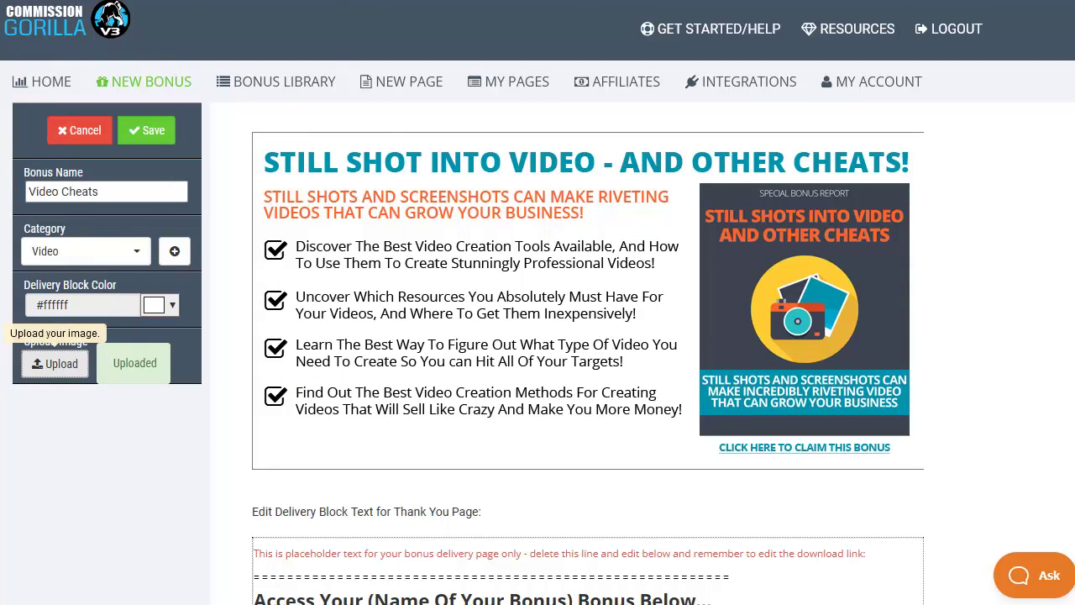
{"action": "scroll", "coordinate": [54, 339], "scroll_direction": "down", "scroll_amount": 2}
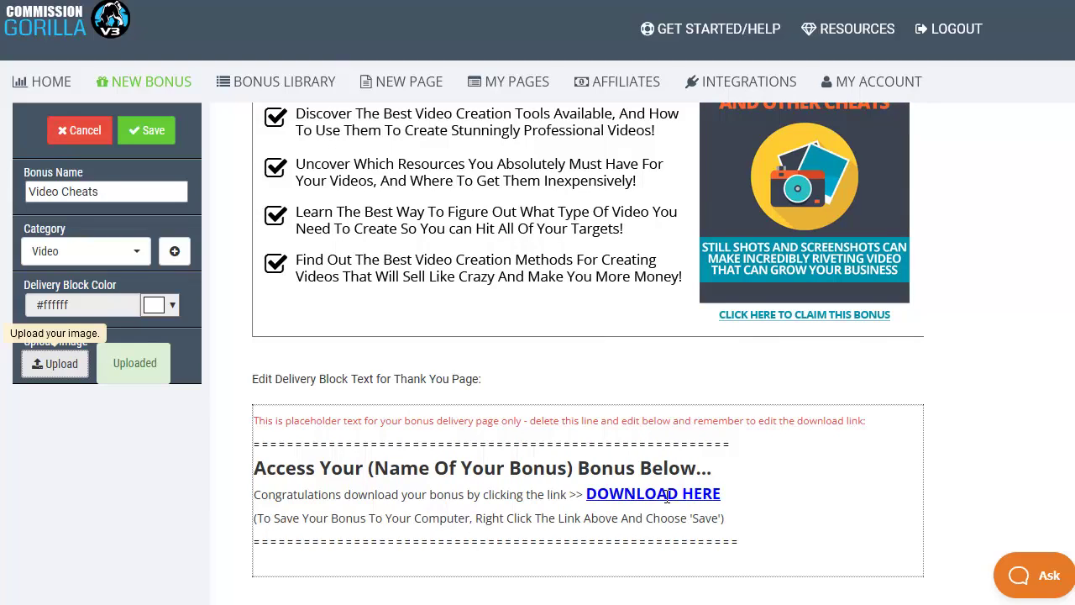
{"action": "left_click", "coordinate": [667, 495]}
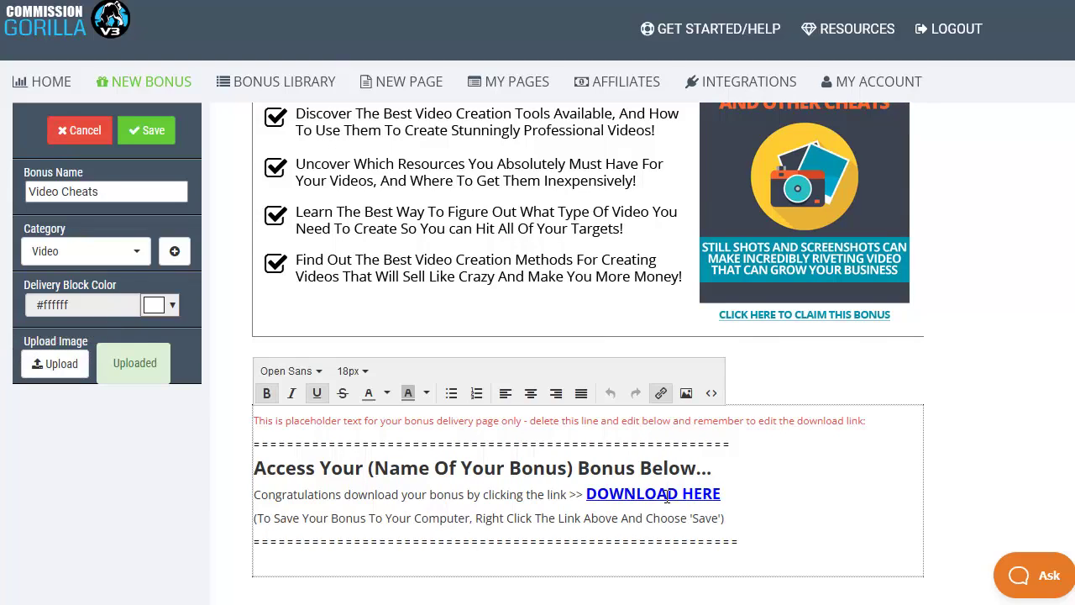
{"action": "left_click", "coordinate": [661, 393]}
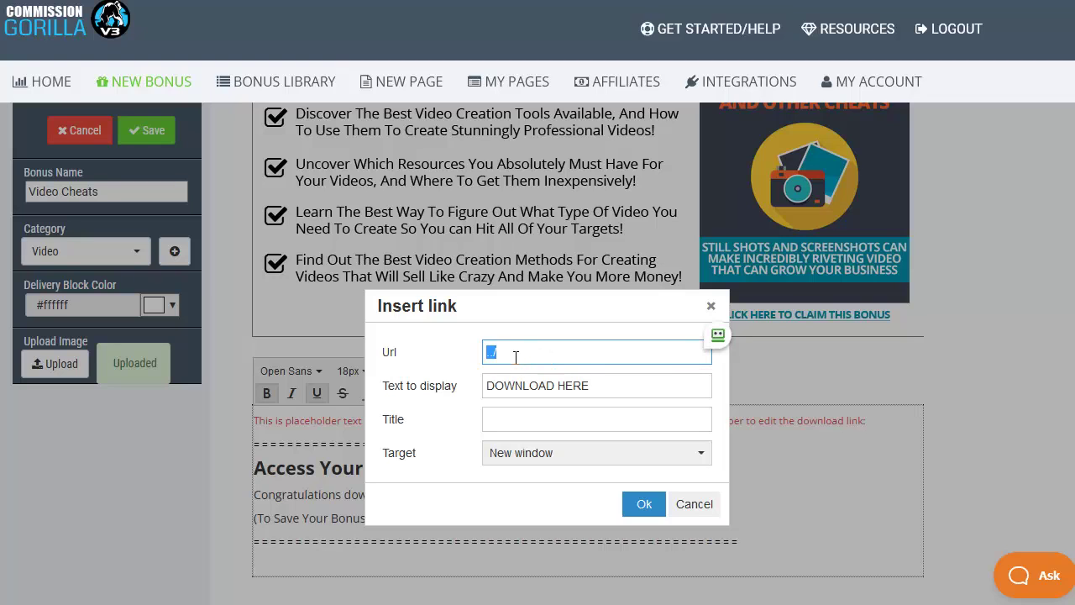
{"action": "left_click", "coordinate": [696, 506]}
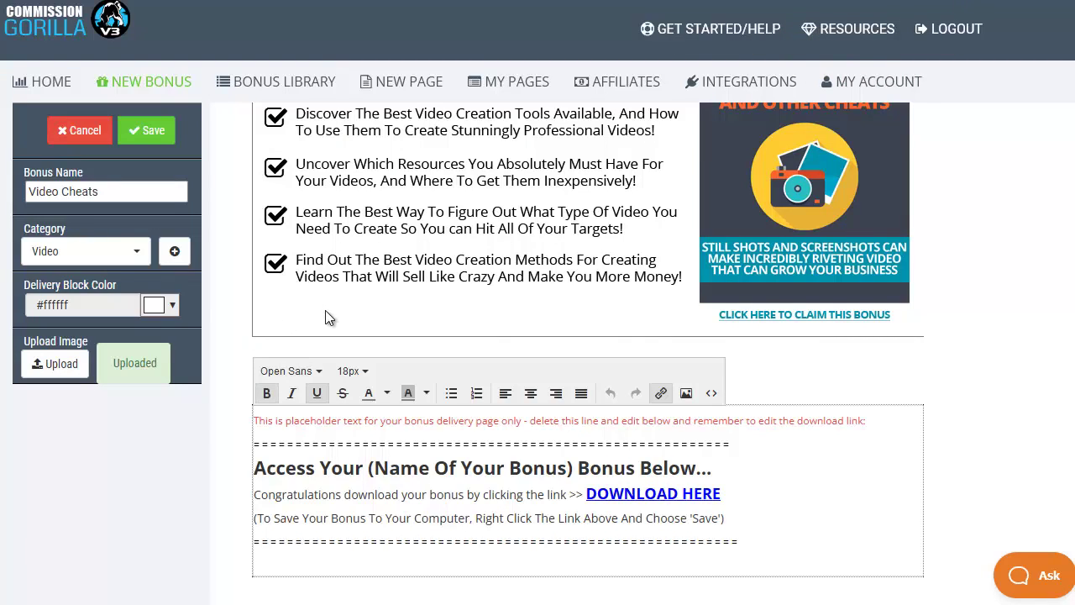
{"action": "scroll", "coordinate": [327, 311], "scroll_direction": "up", "scroll_amount": 3}
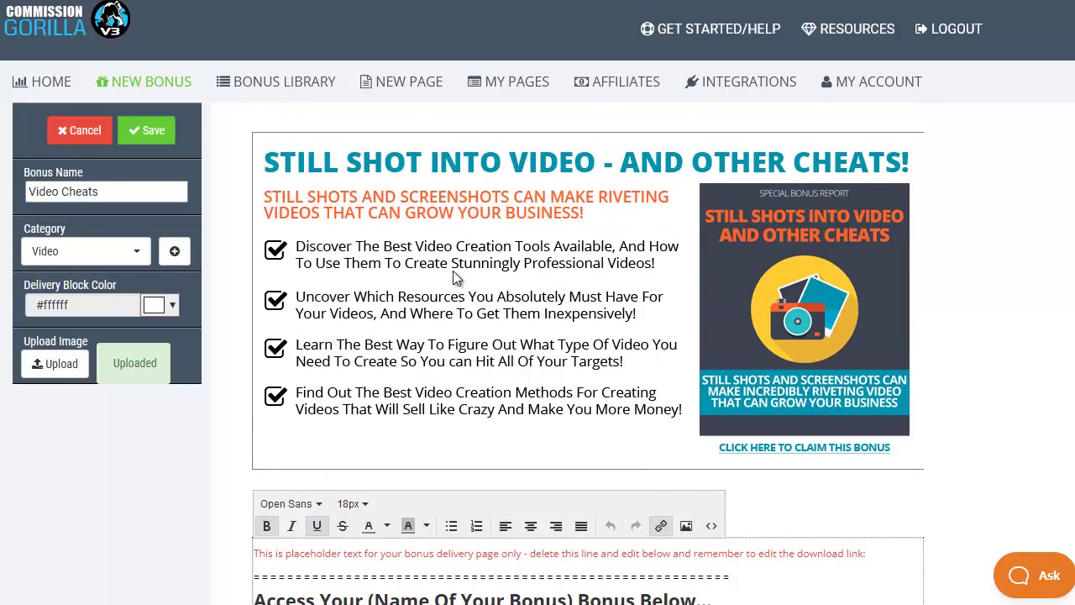
Discard the Video Cheats bonus and start a Classic Layout bonus named 'IM Business Models Guide'.
{"action": "left_click", "coordinate": [77, 134]}
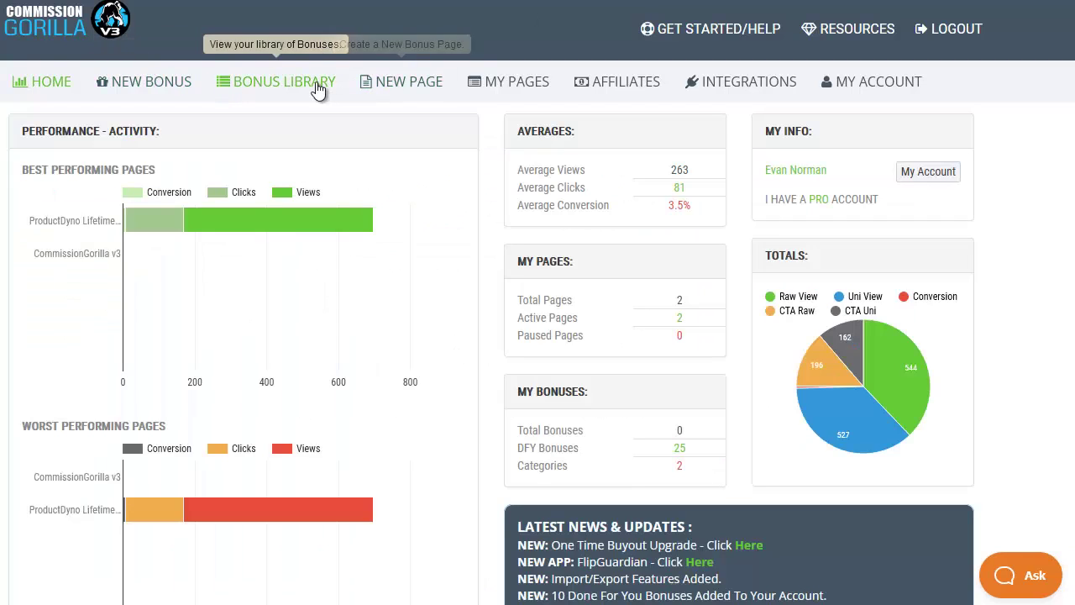
{"action": "left_click", "coordinate": [179, 88]}
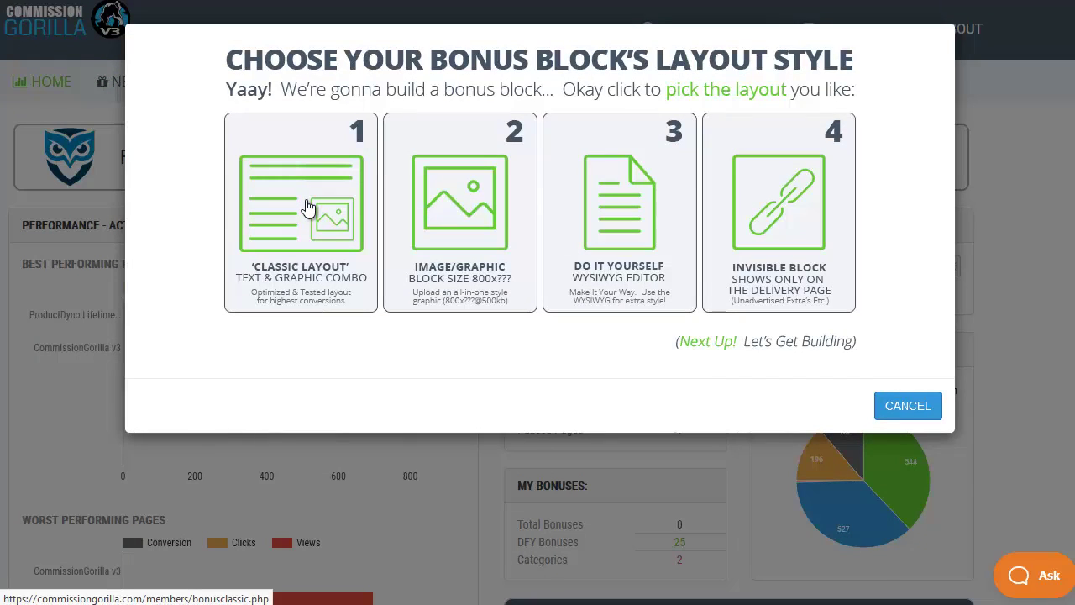
{"action": "left_click", "coordinate": [308, 206]}
{"action": "left_click", "coordinate": [140, 191]}
{"action": "type", "text": "IM Business Models Guide"}
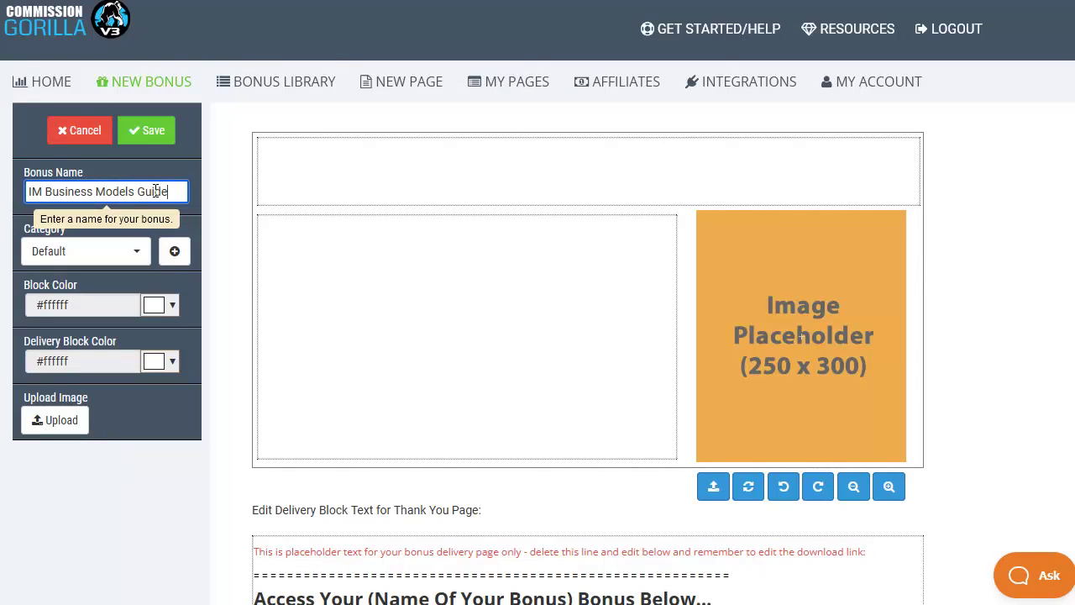
Create a new 'MAT1' bonus category and assign it.
{"action": "left_click", "coordinate": [176, 256]}
{"action": "left_click", "coordinate": [176, 256]}
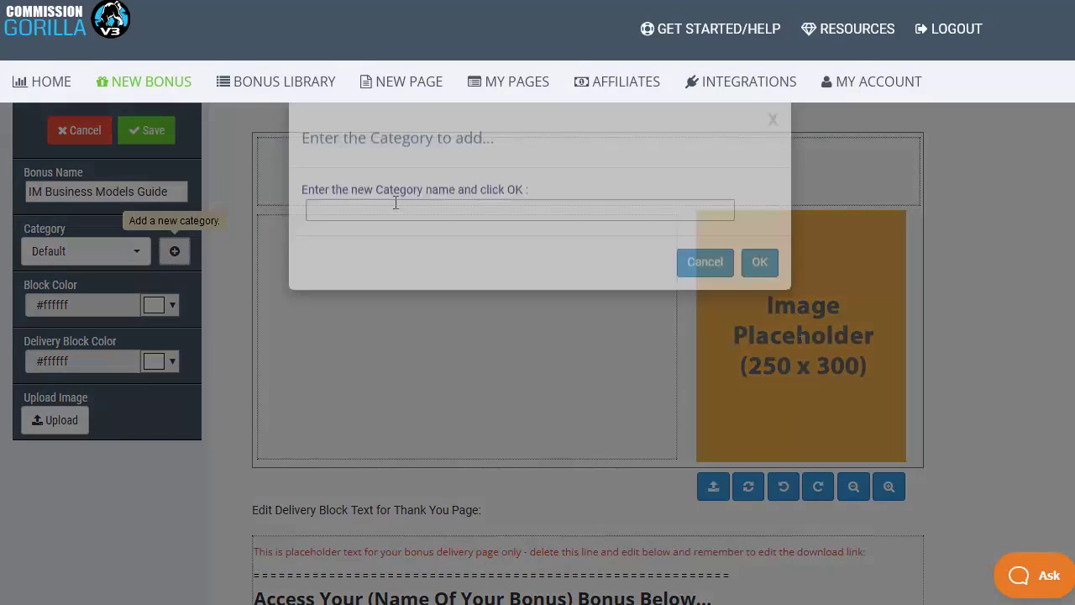
{"action": "left_click", "coordinate": [381, 237]}
{"action": "type", "text": "MAT1"}
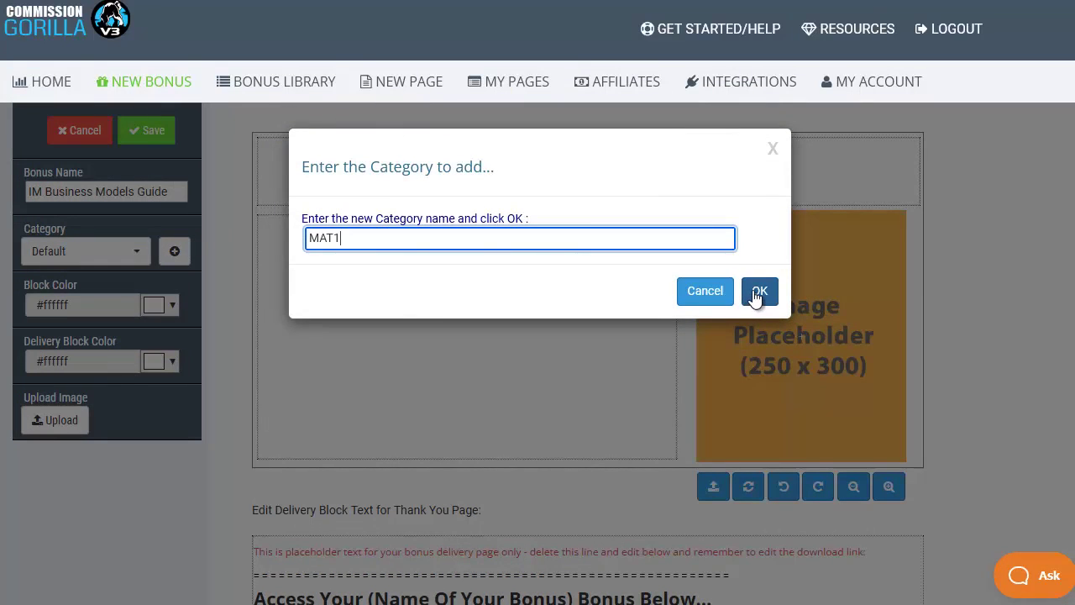
{"action": "left_click", "coordinate": [758, 292]}
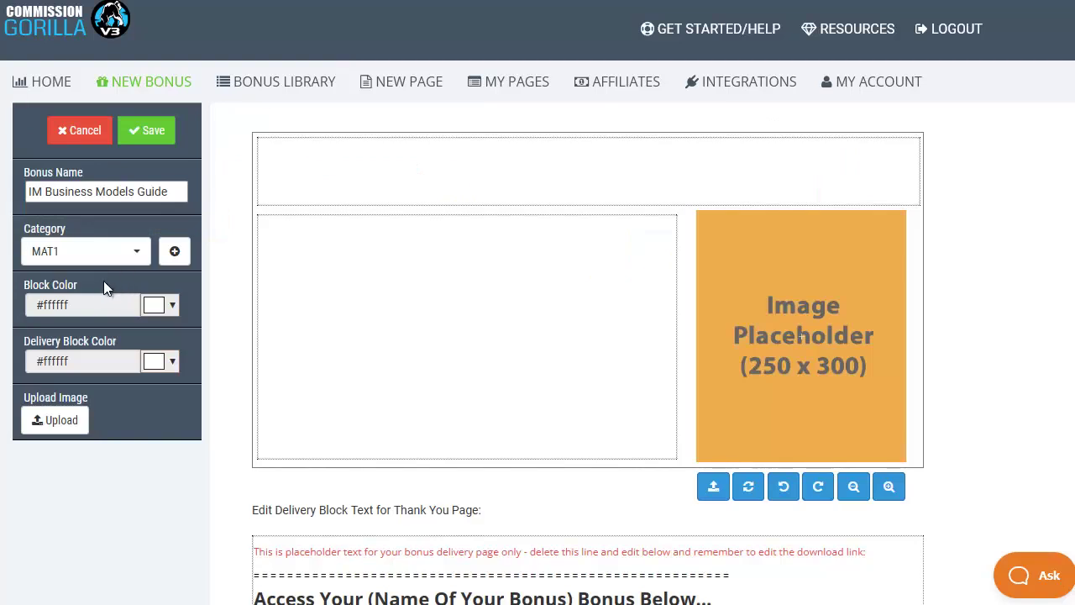
Upload IMBusinessModelsGuide-250x300.png as the bonus cover image.
{"action": "left_click", "coordinate": [66, 428]}
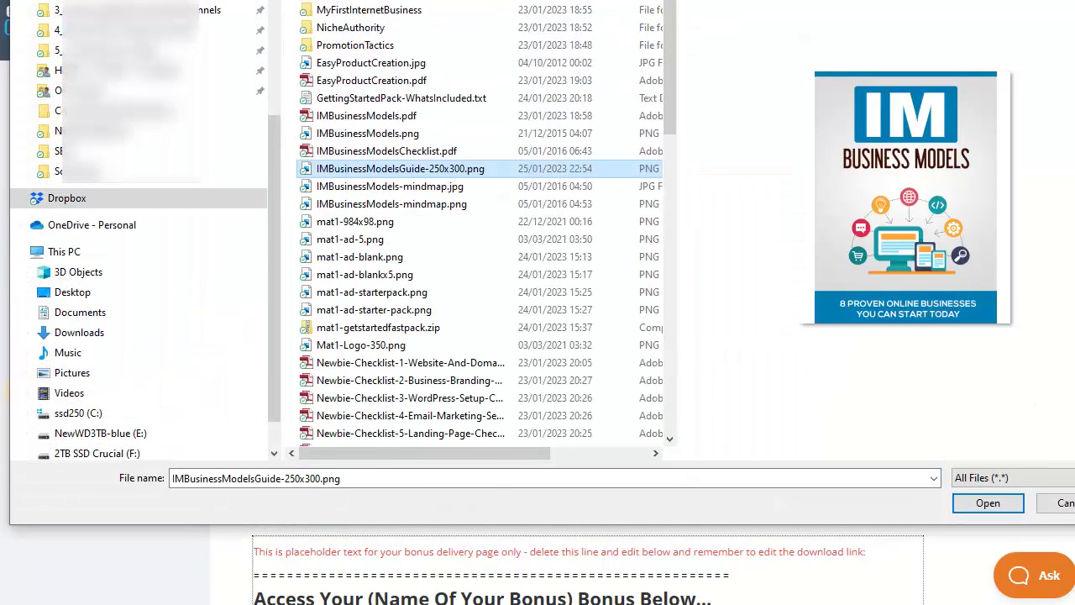
{"action": "left_click", "coordinate": [977, 508]}
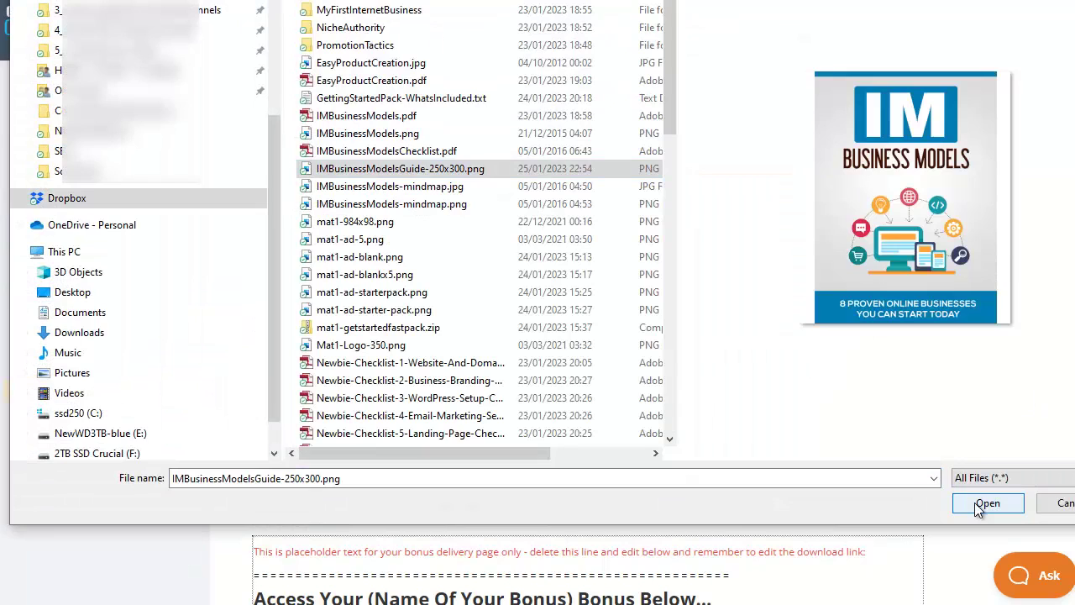
{"action": "left_click", "coordinate": [977, 508]}
Paste the two-line headline and format it bold, centred and 24px.
{"action": "left_click", "coordinate": [604, 178]}
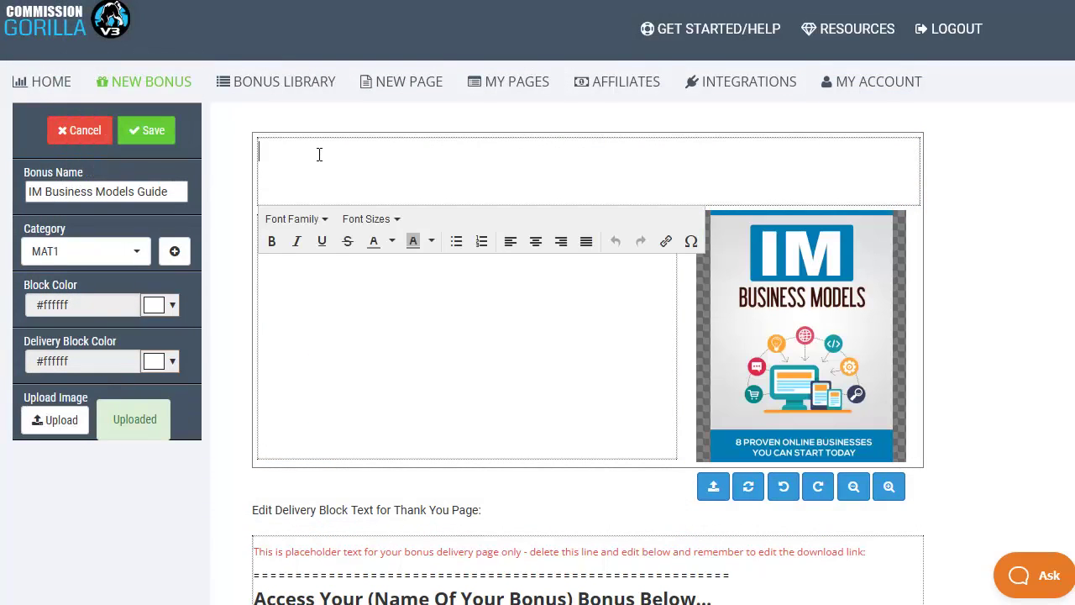
{"action": "type", "text": "IM Business Models Guide - 8 Proven Online Businesses You Can Start Today"}
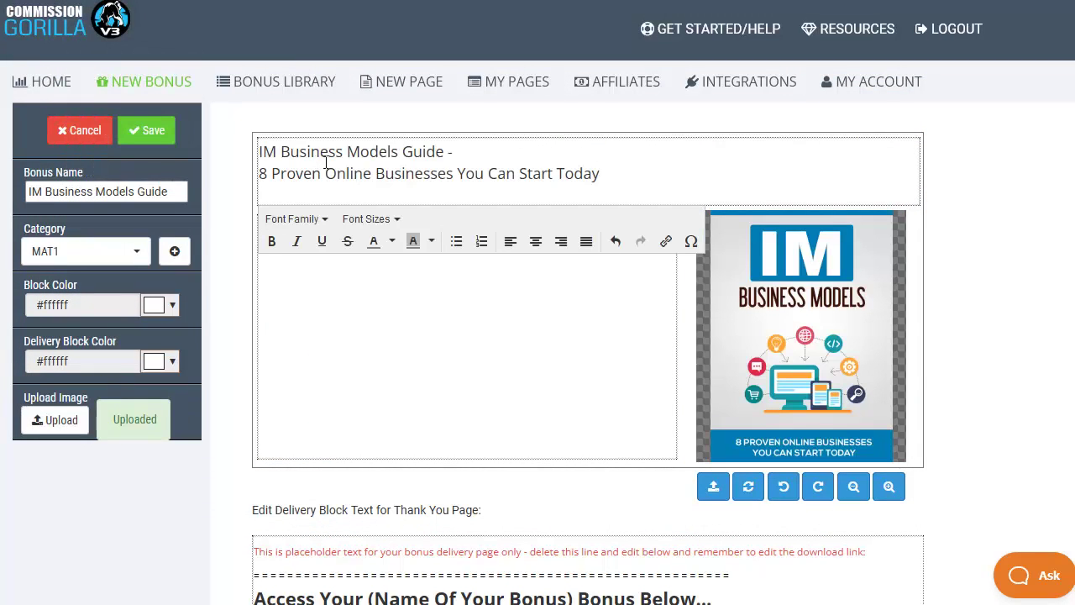
{"action": "left_click_drag", "start_coordinate": [601, 173], "coordinate": [259, 151]}
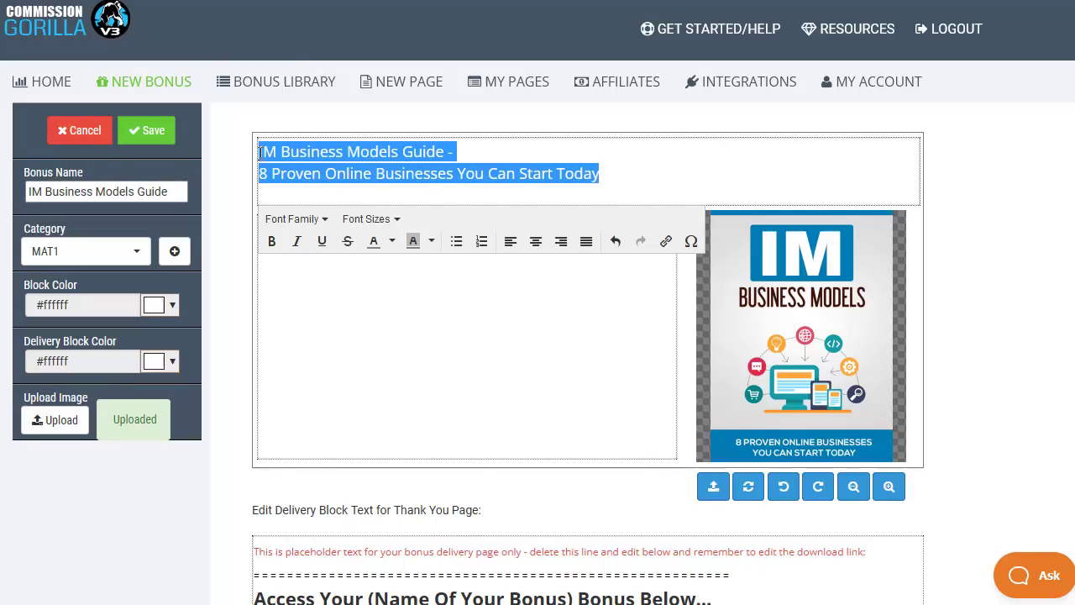
{"action": "type", "text": "IM Business Models Guide - 8 Proven Online Businesses You Can Start Today!"}
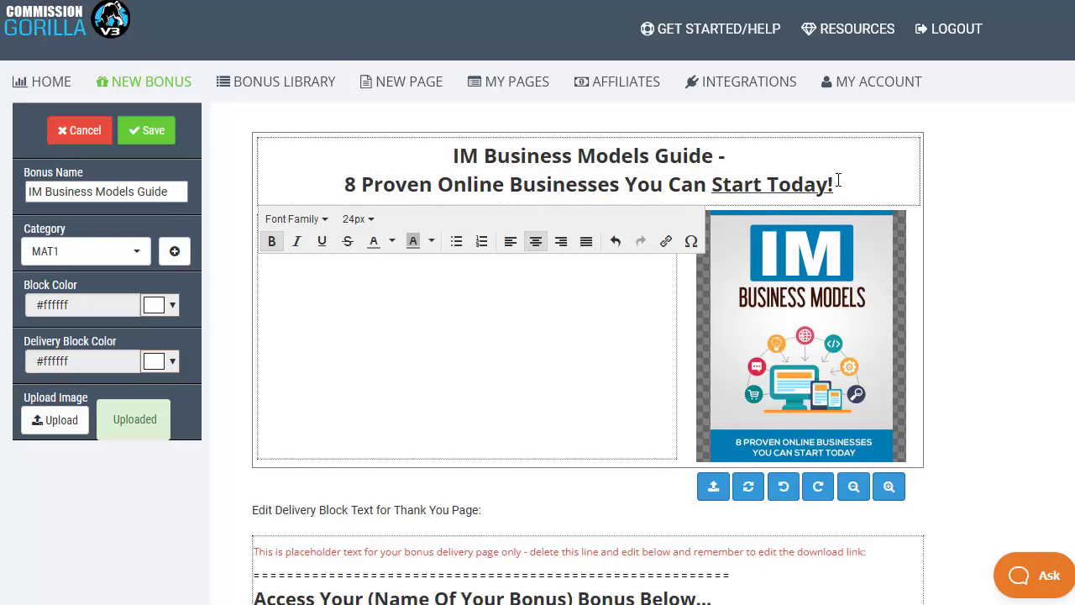
{"action": "left_click", "coordinate": [371, 279]}
{"action": "type", "text": "Building an internet based income stream can change your entire life - But Which Model Should You Start With? Here's the 8 Best ways to get your online business started TODAY! Inc. Getting Started Action Checklist & Mindmaps"}
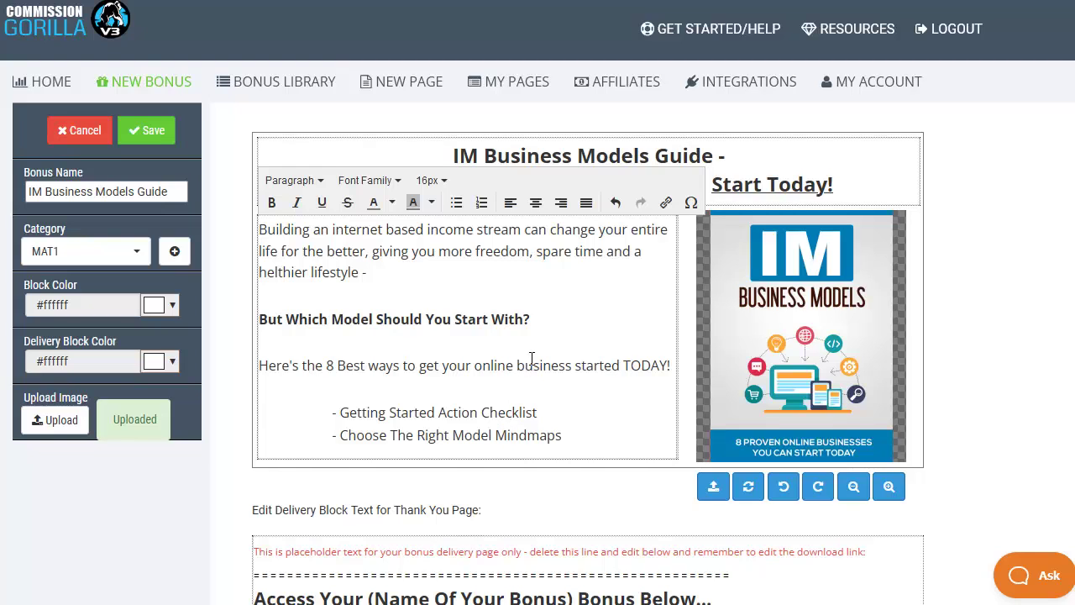
{"action": "left_click", "coordinate": [974, 307]}
{"action": "scroll", "coordinate": [1014, 353], "scroll_direction": "down", "scroll_amount": 3}
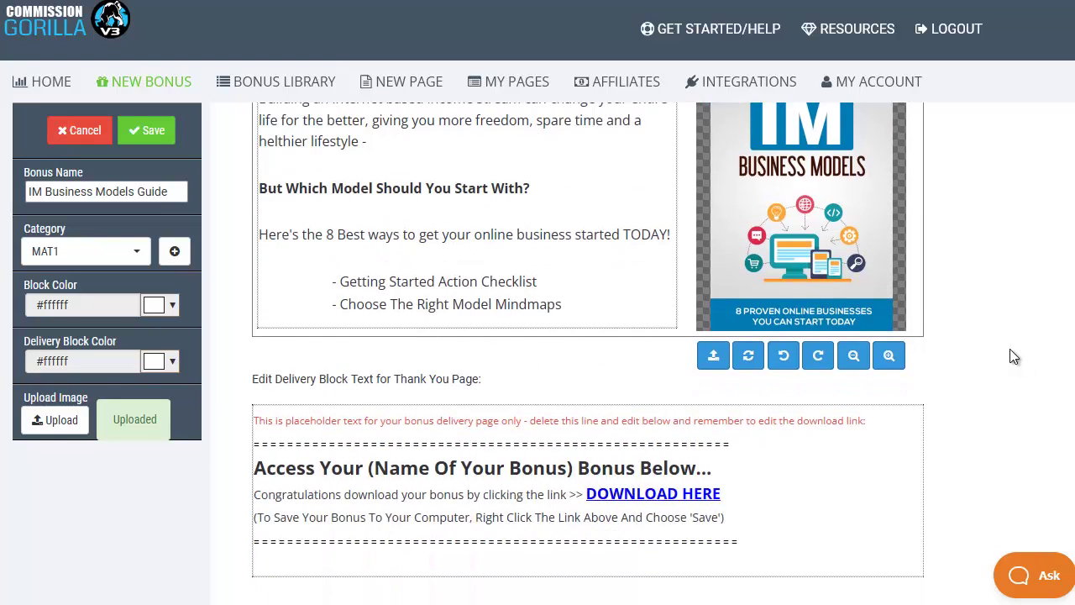
{"action": "left_click", "coordinate": [672, 497]}
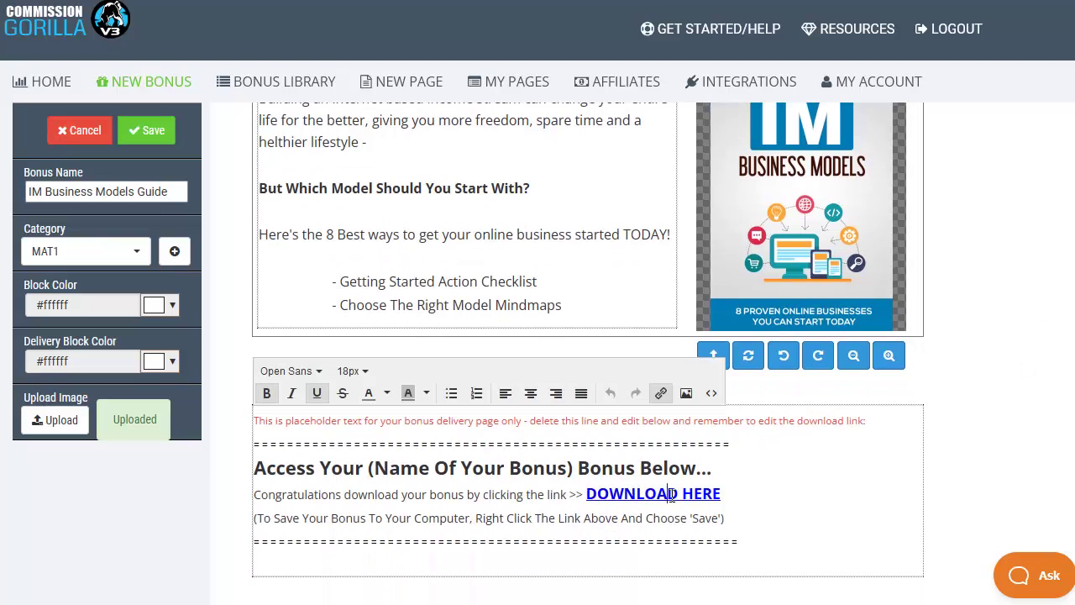
{"action": "left_click", "coordinate": [659, 399]}
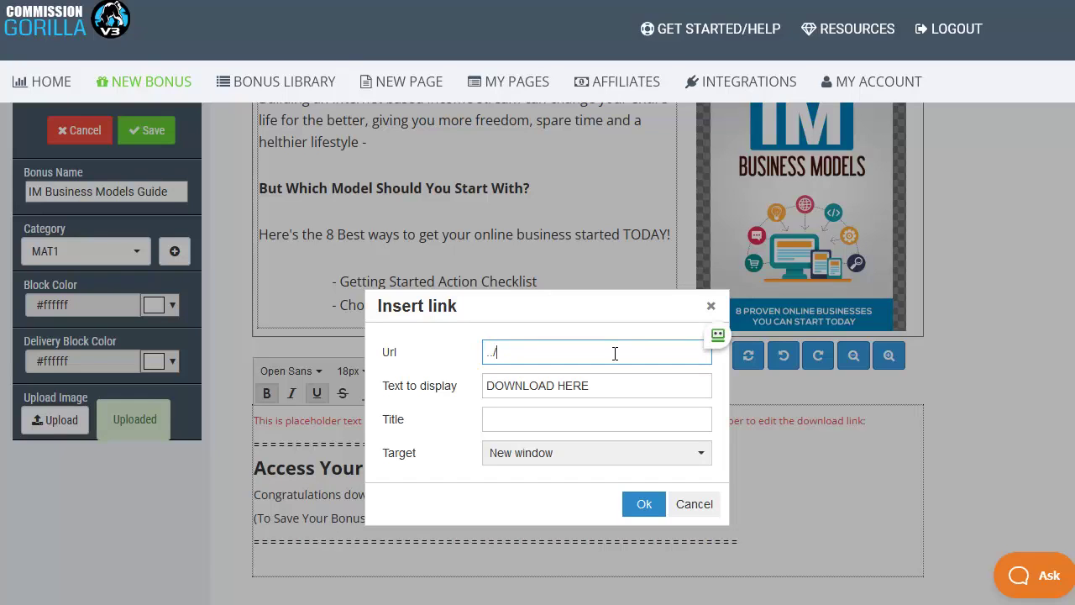
{"action": "left_click", "coordinate": [694, 504]}
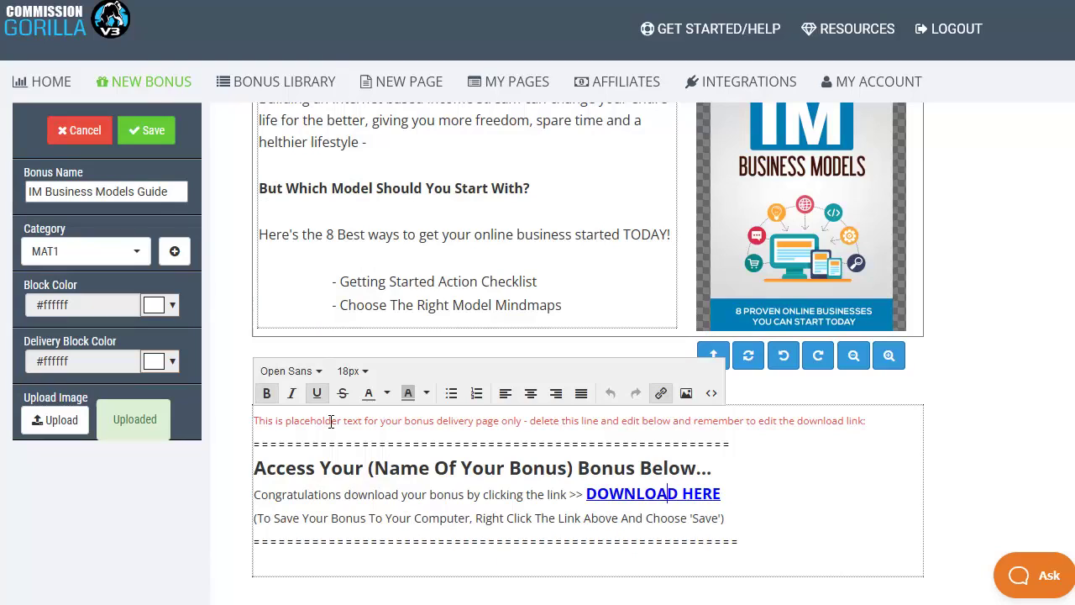
Save the IM Business Models Guide bonus and find it in the Bonus Library, dated 01/25/2023.
{"action": "left_click", "coordinate": [144, 134]}
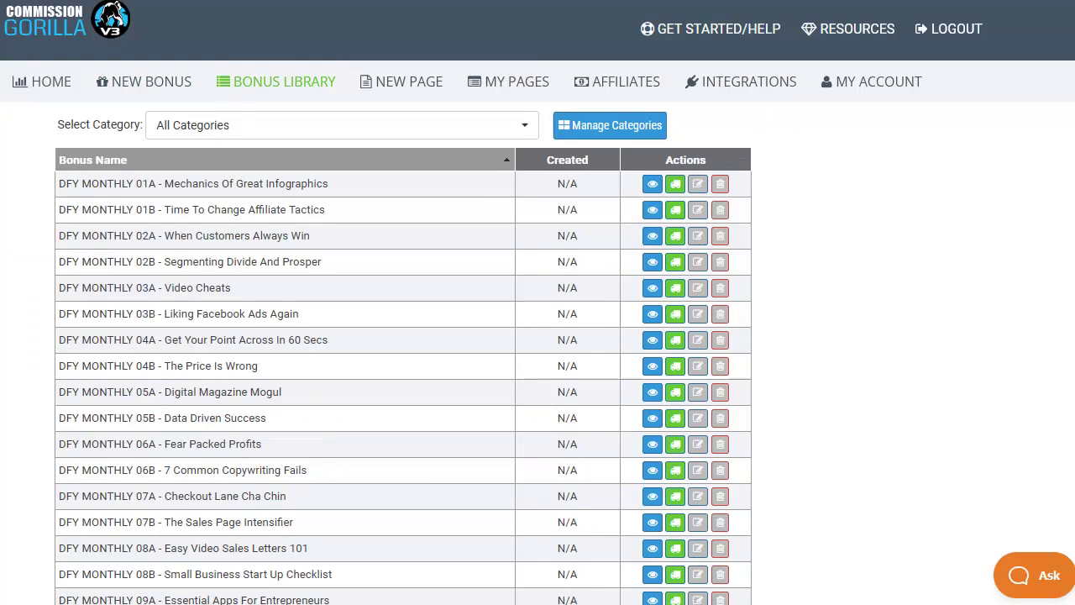
{"action": "scroll", "coordinate": [403, 352], "scroll_direction": "down", "scroll_amount": 1}
{"action": "scroll", "coordinate": [403, 353], "scroll_direction": "down", "scroll_amount": 1}
{"action": "scroll", "coordinate": [403, 353], "scroll_direction": "down", "scroll_amount": 1}
{"action": "scroll", "coordinate": [403, 353], "scroll_direction": "down", "scroll_amount": 2}
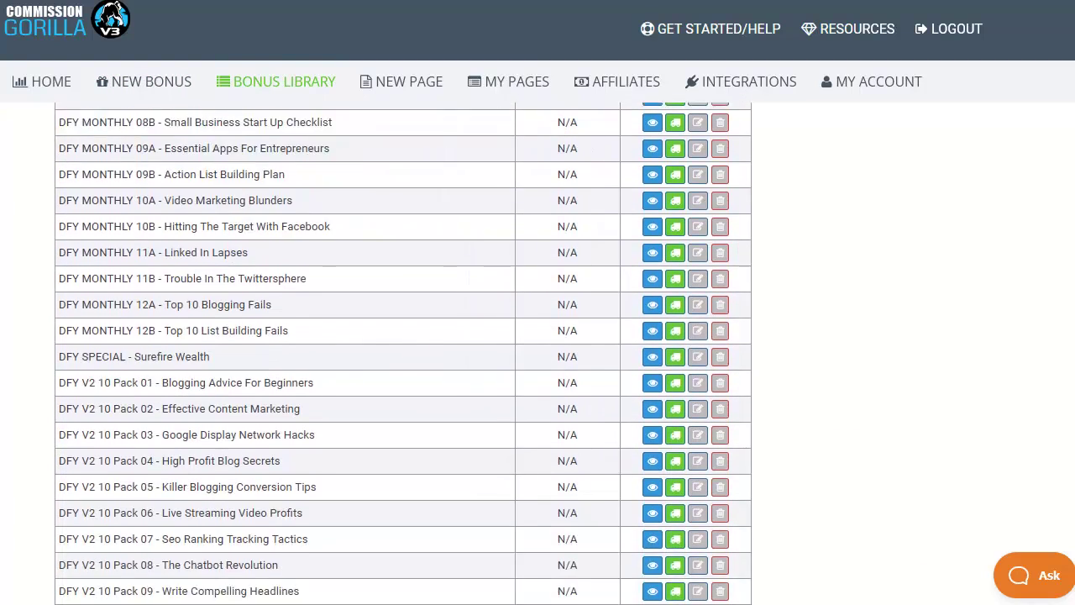
{"action": "scroll", "coordinate": [403, 353], "scroll_direction": "down", "scroll_amount": 1}
{"action": "scroll", "coordinate": [403, 353], "scroll_direction": "down", "scroll_amount": 1}
{"action": "scroll", "coordinate": [403, 353], "scroll_direction": "down", "scroll_amount": 1}
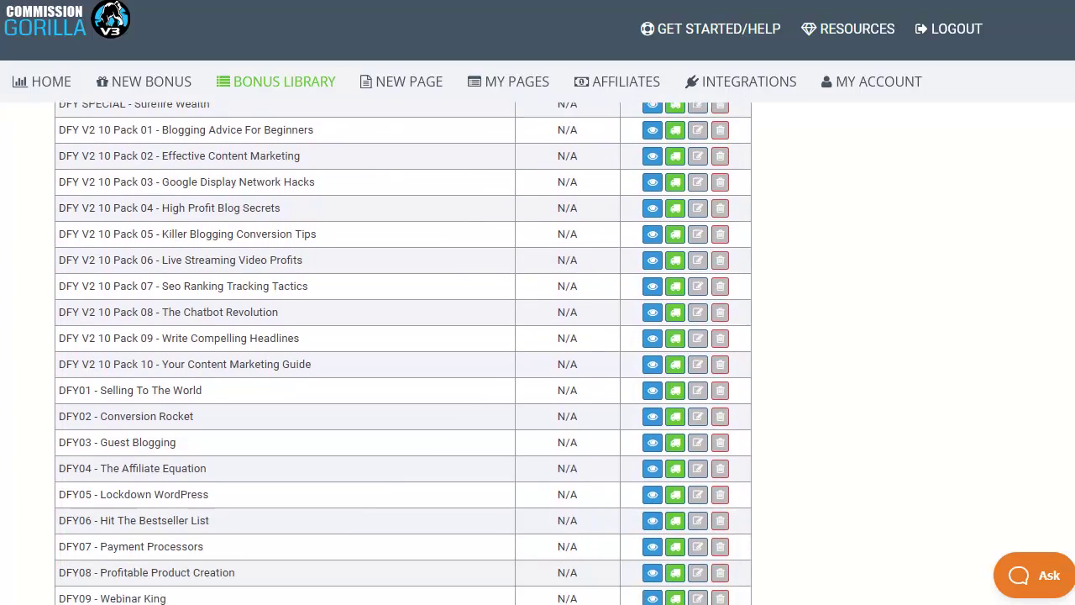
{"action": "scroll", "coordinate": [403, 353], "scroll_direction": "down", "scroll_amount": 1}
{"action": "scroll", "coordinate": [403, 353], "scroll_direction": "down", "scroll_amount": 1}
{"action": "scroll", "coordinate": [404, 352], "scroll_direction": "down", "scroll_amount": 1}
{"action": "scroll", "coordinate": [403, 353], "scroll_direction": "down", "scroll_amount": 1}
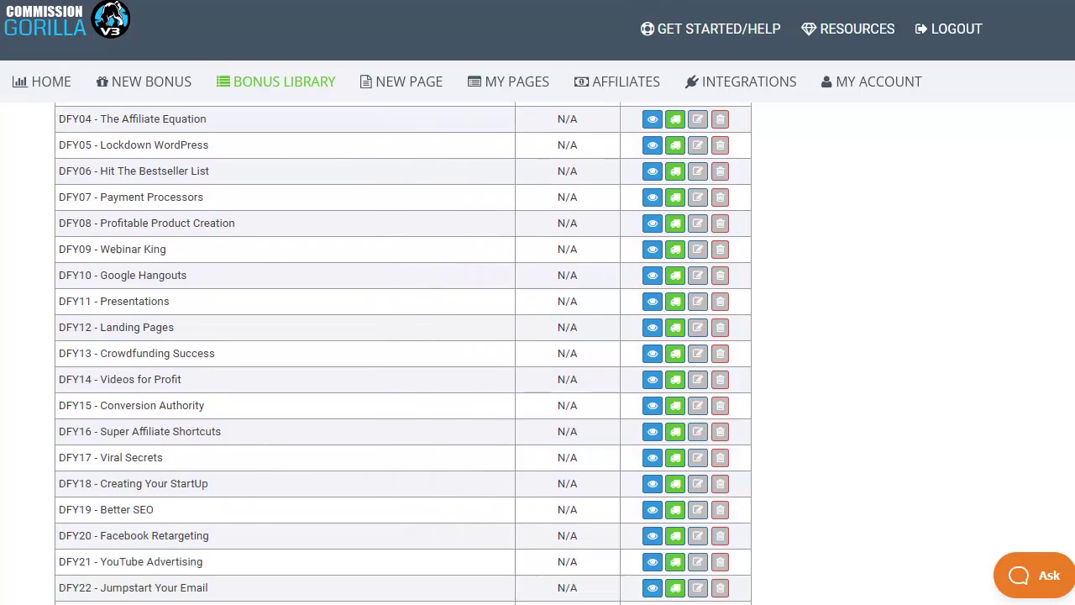
{"action": "scroll", "coordinate": [403, 352], "scroll_direction": "down", "scroll_amount": 1}
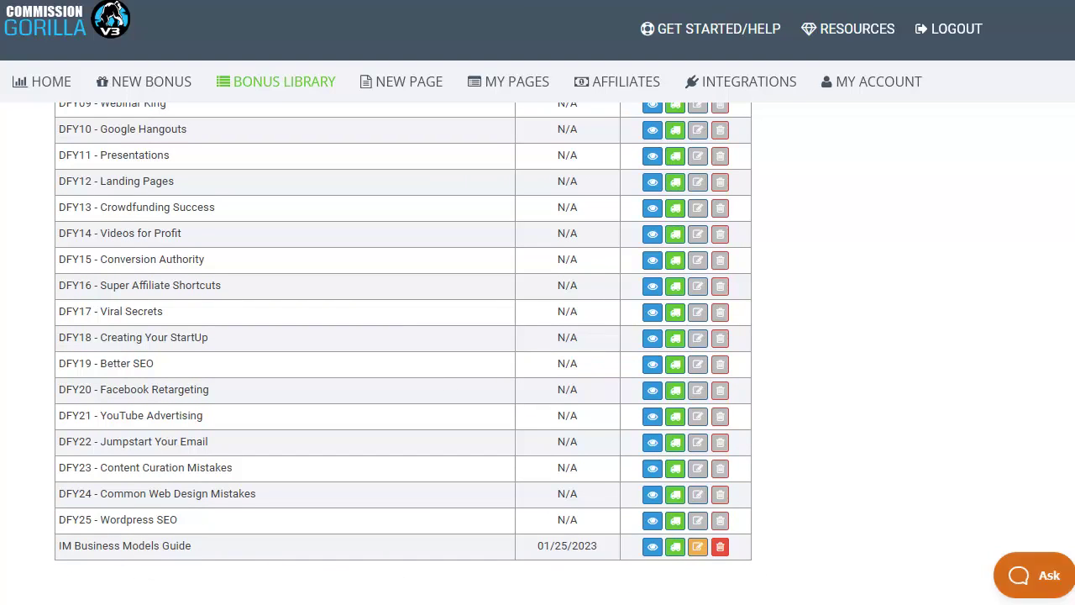
Filter the Bonus Library to the MAT1 category.
{"action": "scroll", "coordinate": [404, 336], "scroll_direction": "up", "scroll_amount": 1}
{"action": "scroll", "coordinate": [403, 336], "scroll_direction": "up", "scroll_amount": 15}
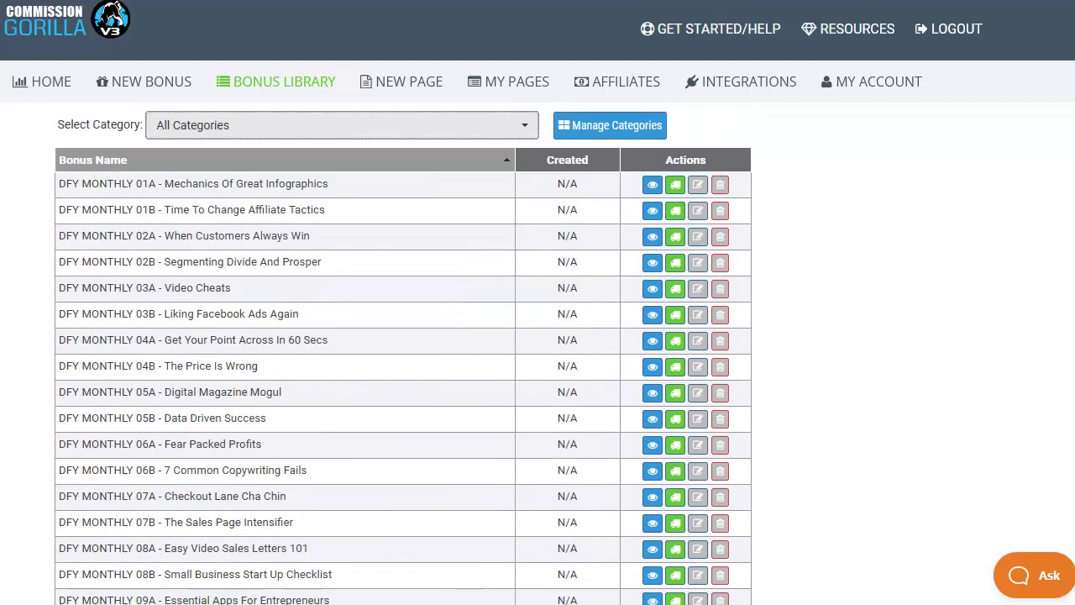
{"action": "left_click", "coordinate": [315, 134]}
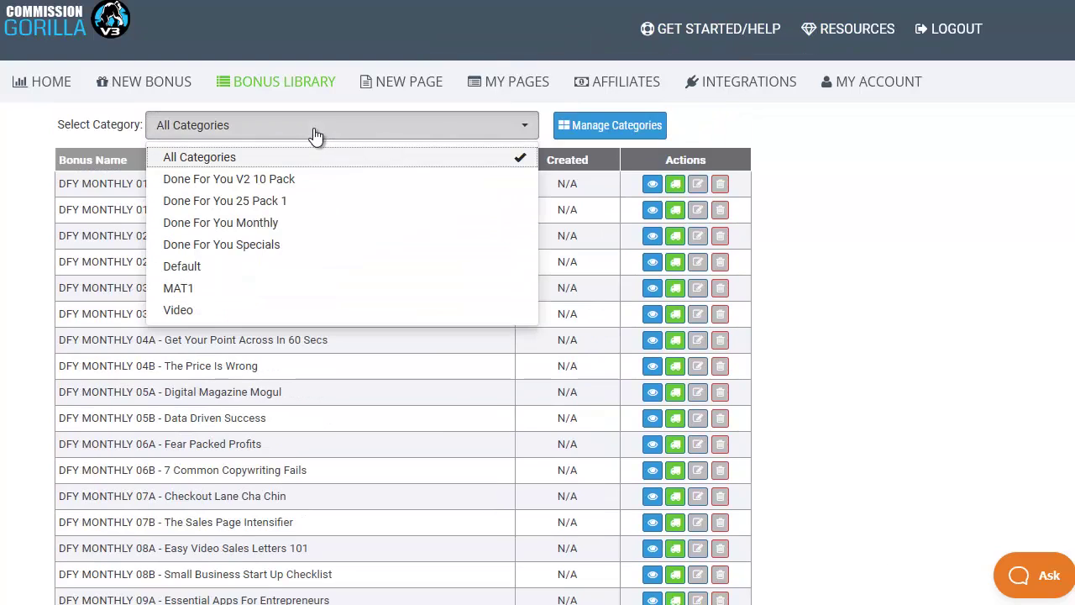
{"action": "left_click", "coordinate": [203, 291]}
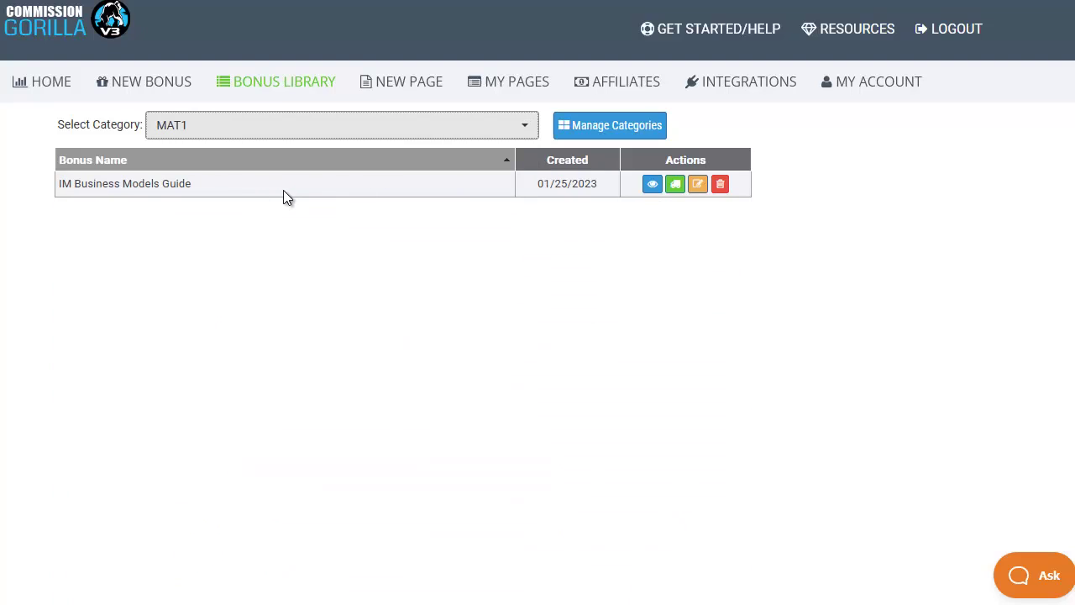
{"action": "left_click", "coordinate": [278, 130]}
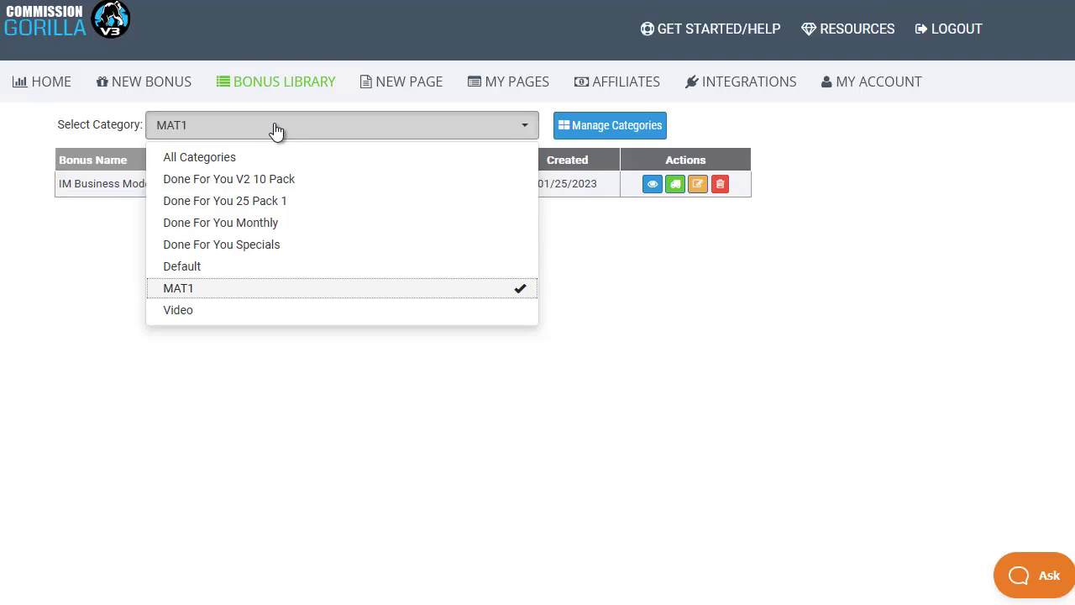
{"action": "left_click", "coordinate": [212, 157]}
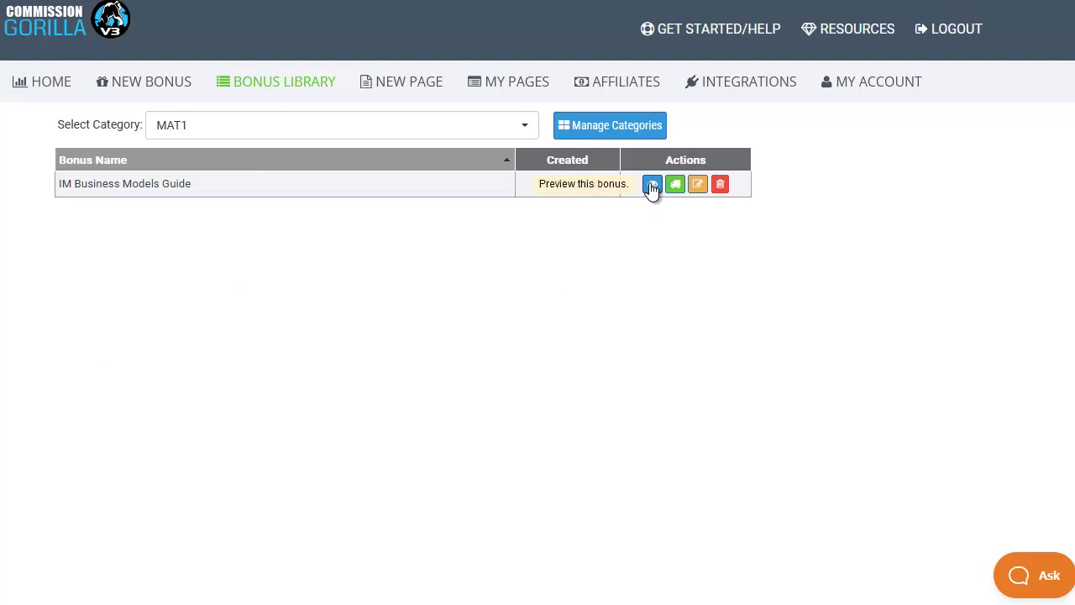
{"action": "left_click", "coordinate": [653, 185]}
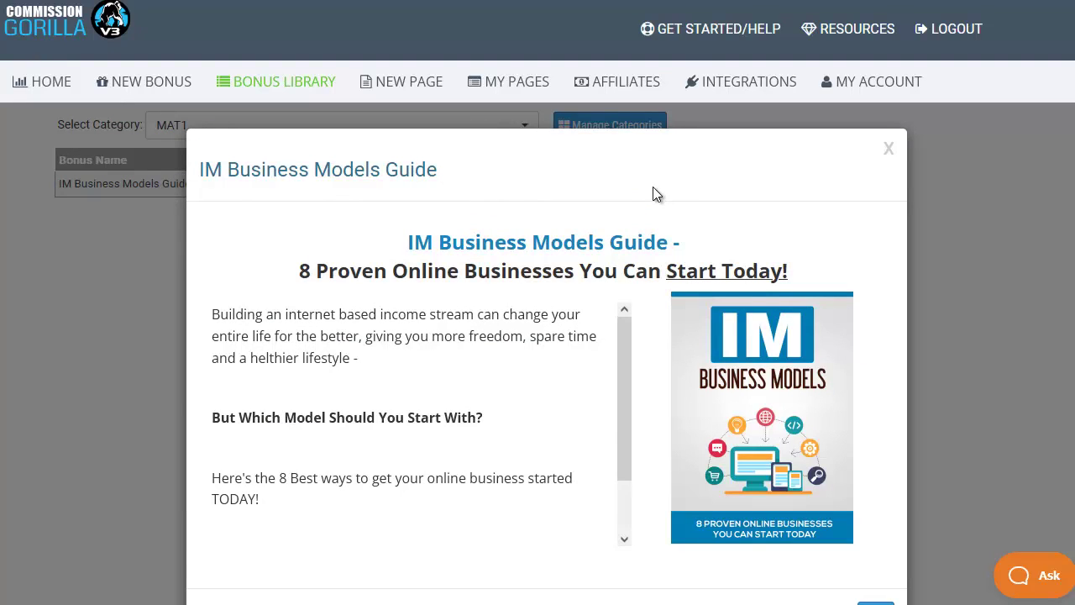
{"action": "left_click", "coordinate": [888, 149]}
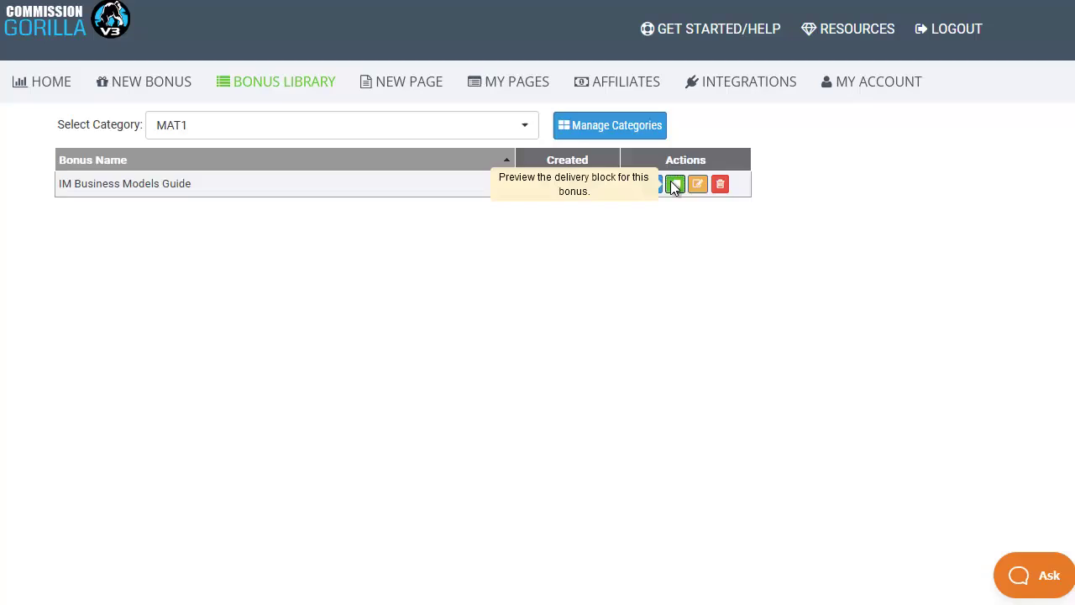
{"action": "left_click", "coordinate": [674, 184]}
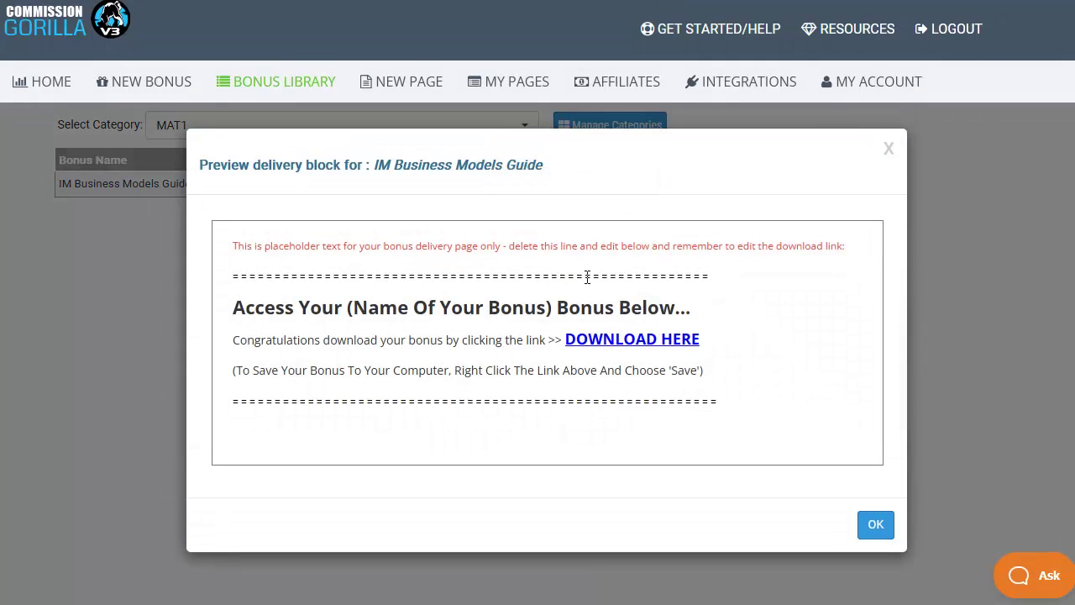
{"action": "left_click", "coordinate": [888, 149]}
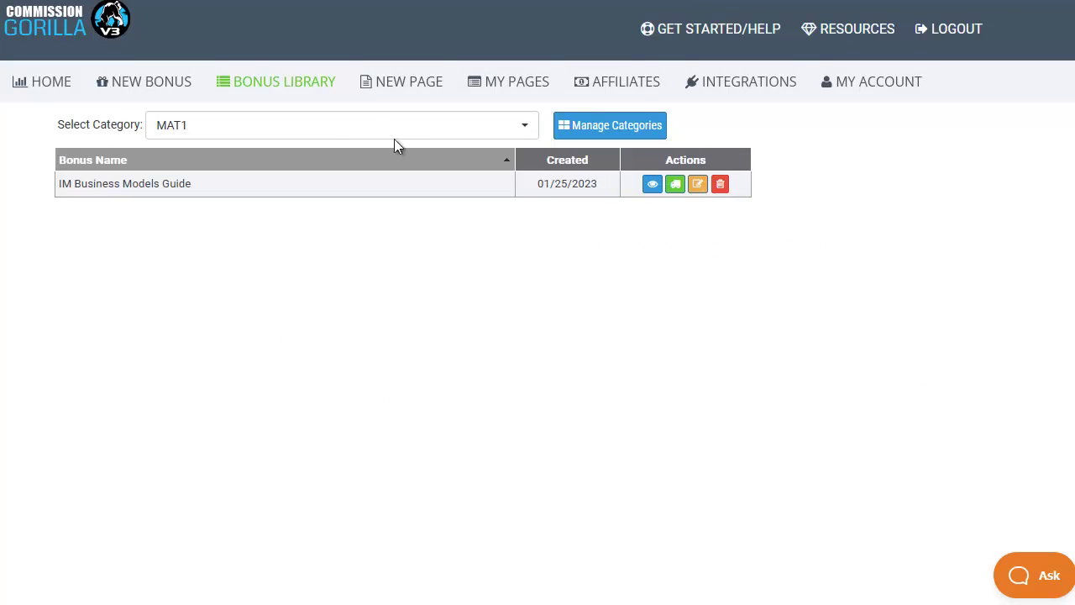
Filter the library to Done For You V2 10 Pack, then go to My Pages.
{"action": "left_click", "coordinate": [353, 128]}
{"action": "left_click", "coordinate": [277, 178]}
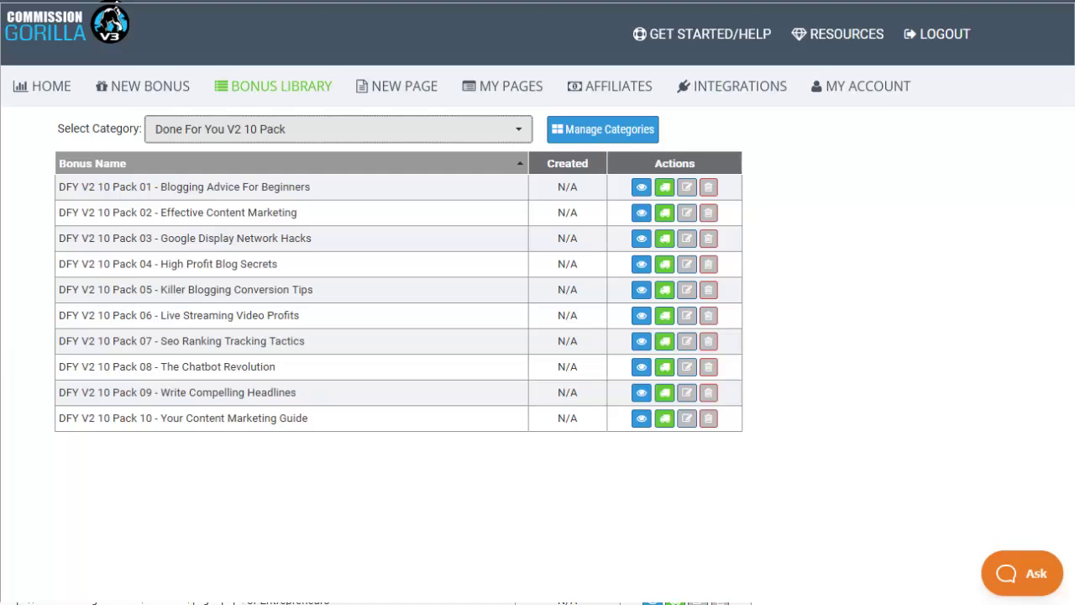
{"action": "left_click", "coordinate": [504, 86]}
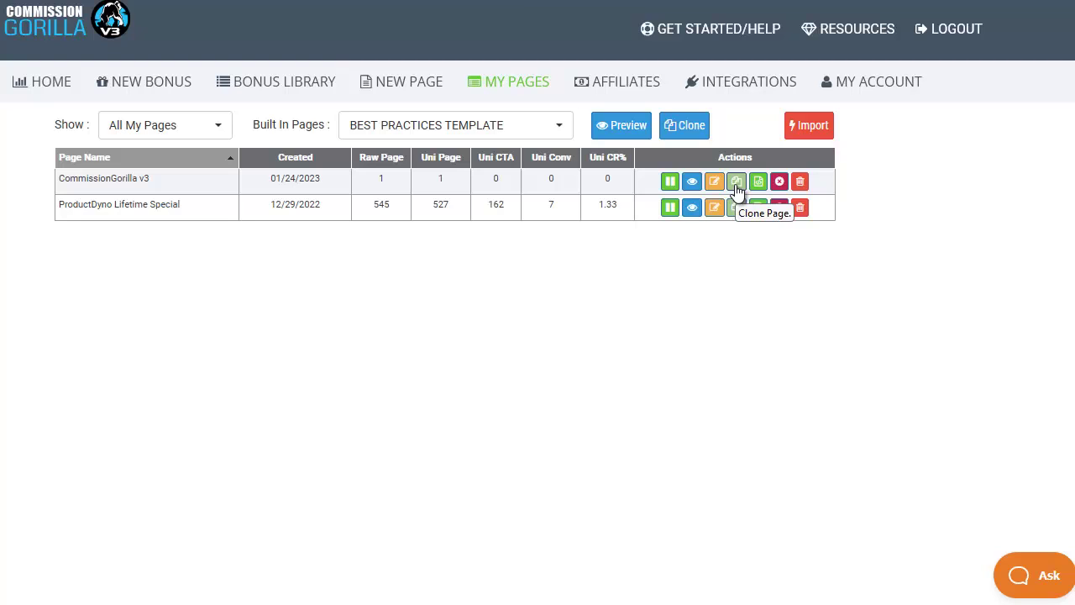
Expand the Built In Pages template list, with Best Practices Template selected.
{"action": "left_click", "coordinate": [544, 131]}
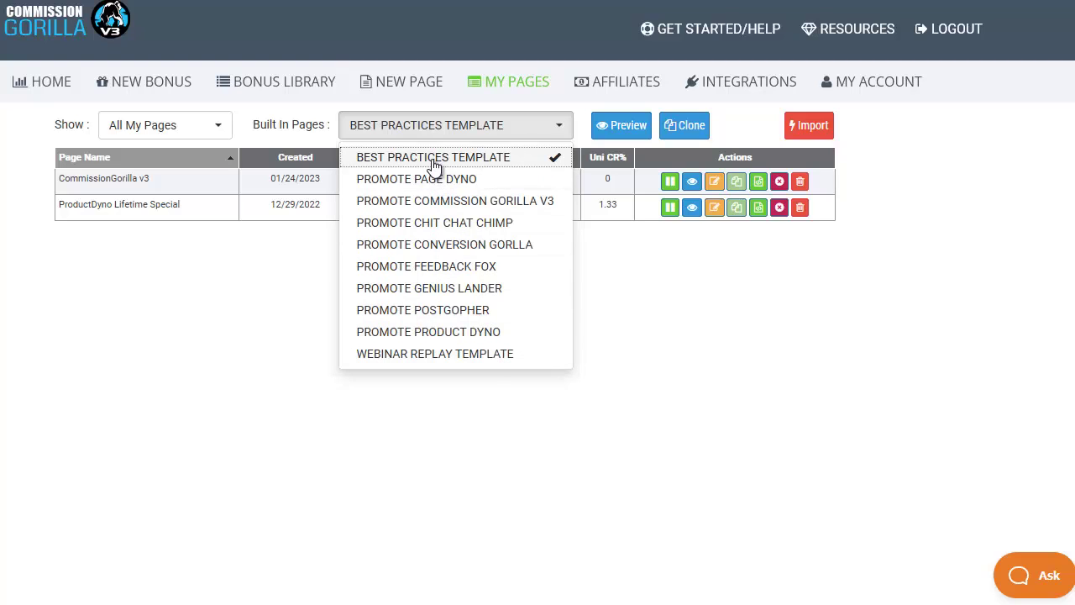
Preview the Best Practices Template page in the browser and scroll through it.
{"action": "left_click", "coordinate": [619, 128]}
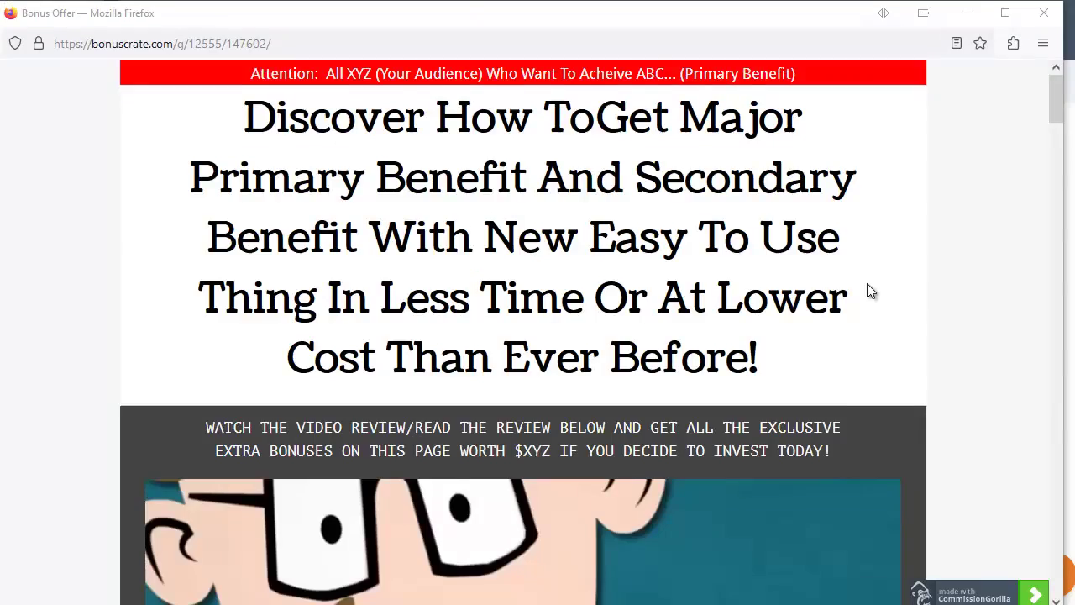
{"action": "scroll", "coordinate": [868, 287], "scroll_direction": "down", "scroll_amount": 2}
{"action": "scroll", "coordinate": [868, 286], "scroll_direction": "down", "scroll_amount": 3}
{"action": "scroll", "coordinate": [868, 286], "scroll_direction": "down", "scroll_amount": 3}
{"action": "scroll", "coordinate": [868, 286], "scroll_direction": "down", "scroll_amount": 5}
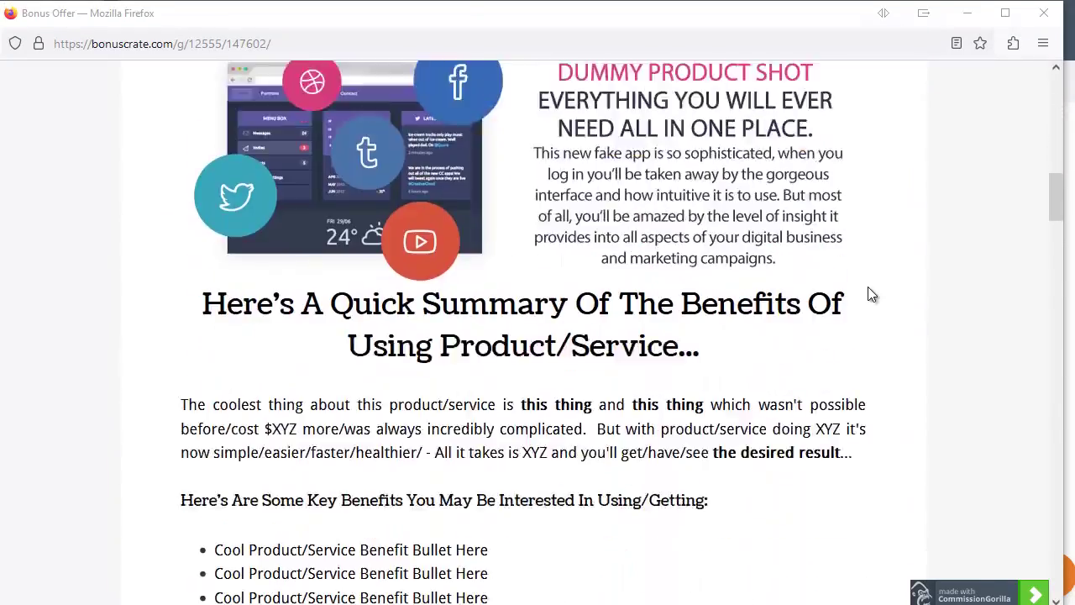
{"action": "scroll", "coordinate": [868, 286], "scroll_direction": "down", "scroll_amount": 4}
{"action": "scroll", "coordinate": [868, 286], "scroll_direction": "down", "scroll_amount": 1}
{"action": "scroll", "coordinate": [869, 289], "scroll_direction": "down", "scroll_amount": 2}
{"action": "scroll", "coordinate": [870, 289], "scroll_direction": "down", "scroll_amount": 6}
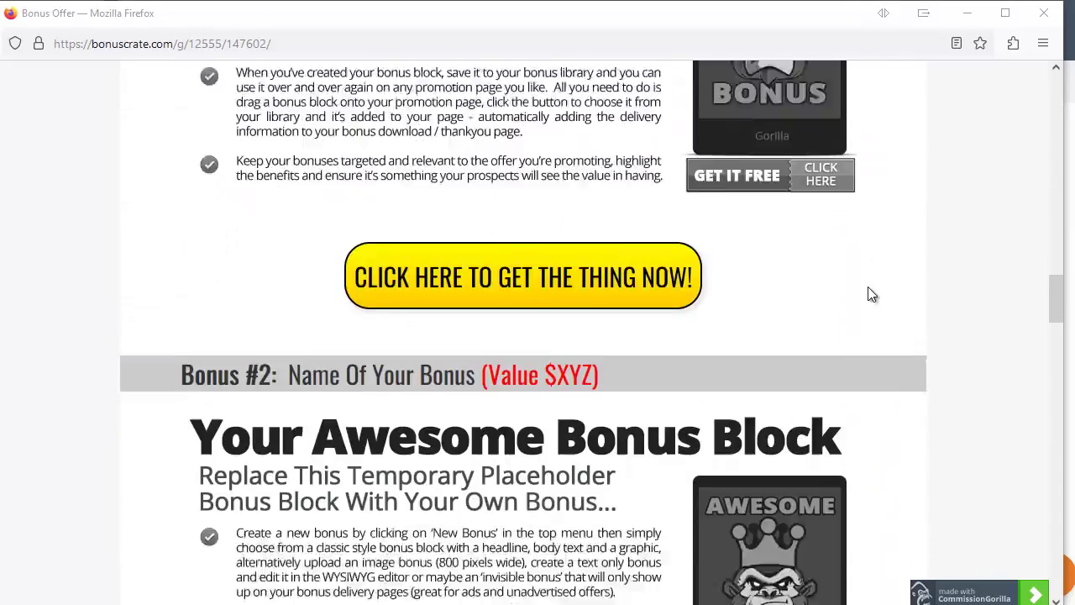
{"action": "scroll", "coordinate": [869, 289], "scroll_direction": "down", "scroll_amount": 2}
{"action": "scroll", "coordinate": [870, 289], "scroll_direction": "down", "scroll_amount": 5}
{"action": "scroll", "coordinate": [870, 294], "scroll_direction": "down", "scroll_amount": 4}
{"action": "scroll", "coordinate": [869, 294], "scroll_direction": "down", "scroll_amount": 6}
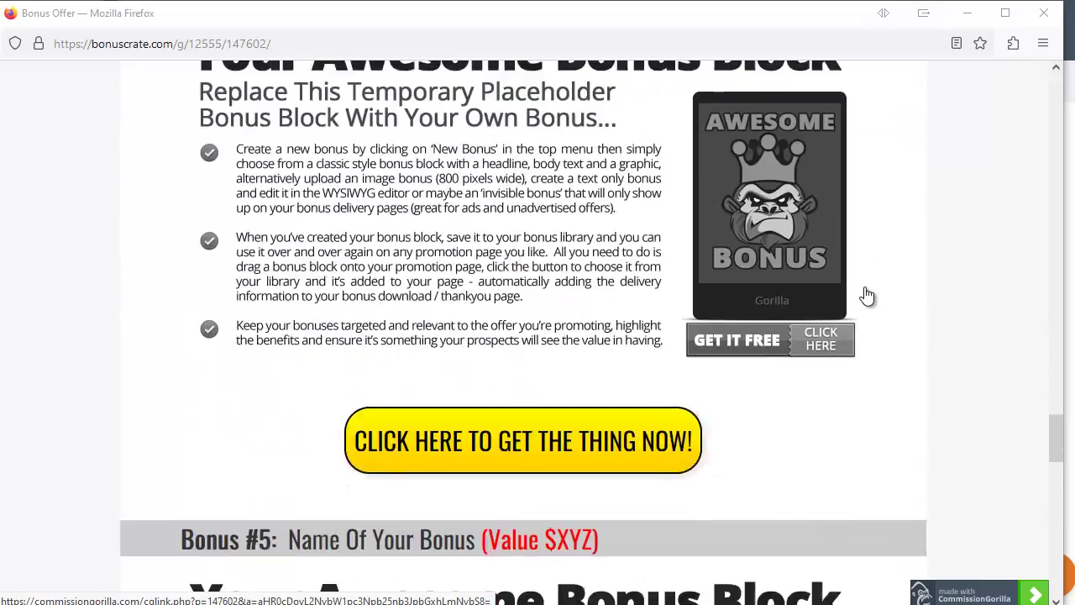
{"action": "scroll", "coordinate": [869, 294], "scroll_direction": "down", "scroll_amount": 4}
{"action": "scroll", "coordinate": [865, 294], "scroll_direction": "down", "scroll_amount": 3}
{"action": "scroll", "coordinate": [864, 294], "scroll_direction": "down", "scroll_amount": 5}
{"action": "scroll", "coordinate": [860, 293], "scroll_direction": "down", "scroll_amount": 1}
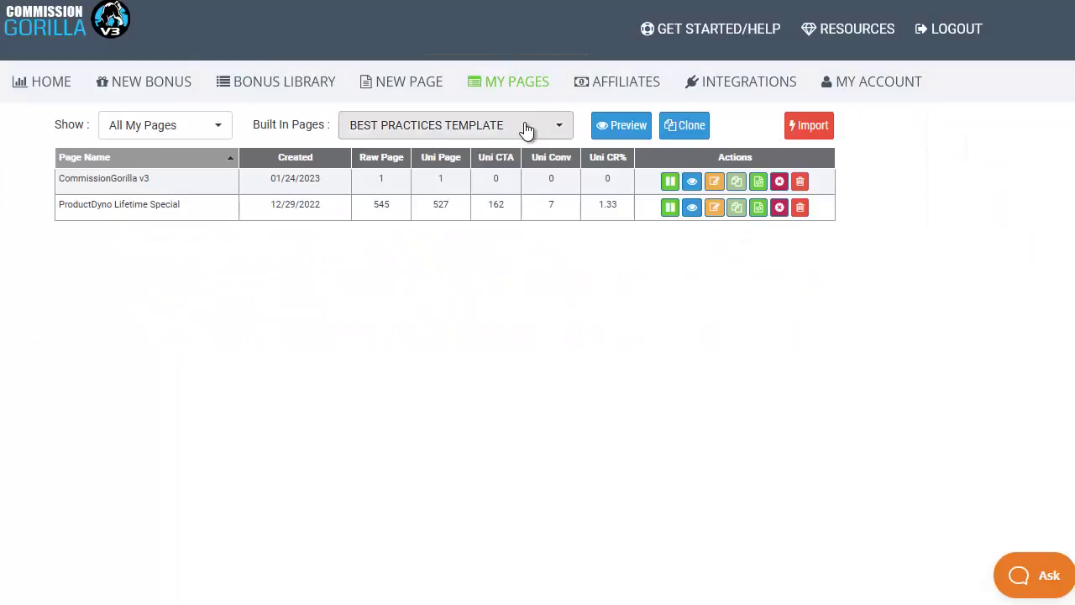
Clone the built-in PROMOTE COMMISSION GORILLA V3 template into a new page.
{"action": "left_click", "coordinate": [526, 128]}
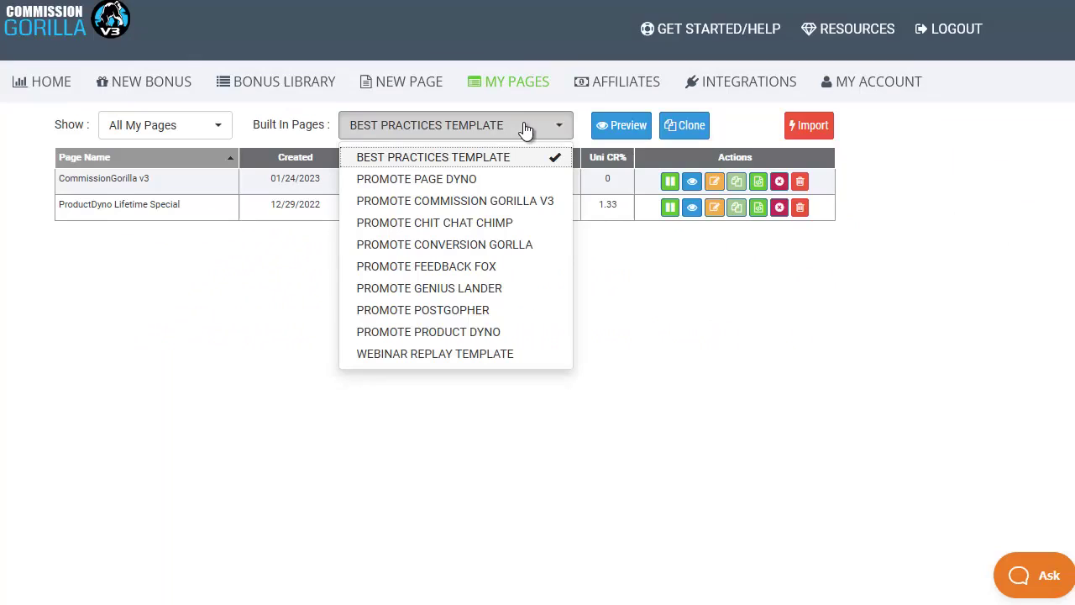
{"action": "left_click", "coordinate": [478, 202]}
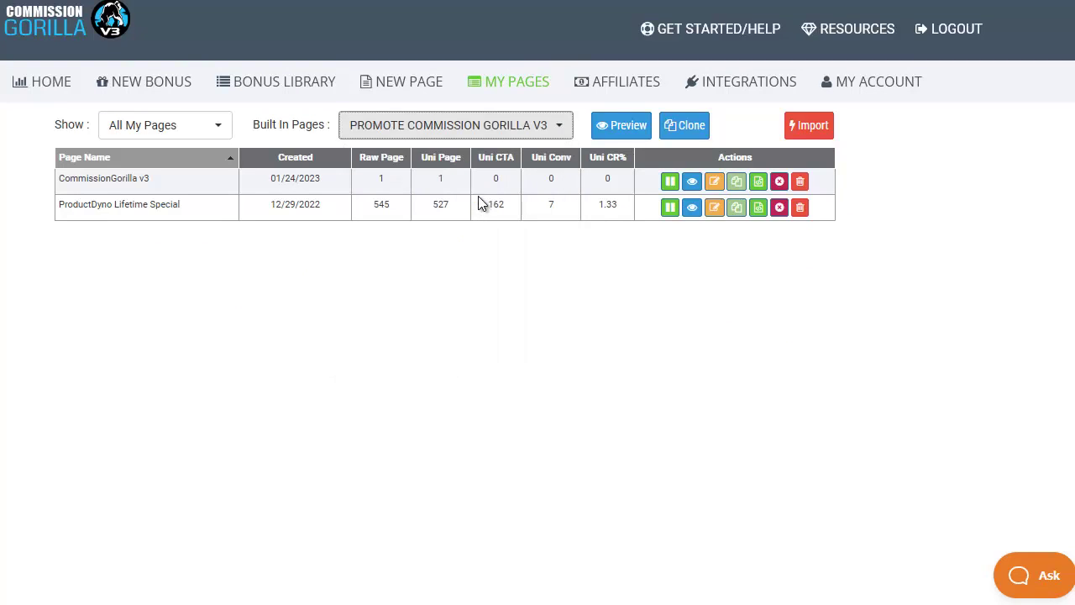
{"action": "left_click", "coordinate": [677, 128]}
{"action": "left_click", "coordinate": [738, 185]}
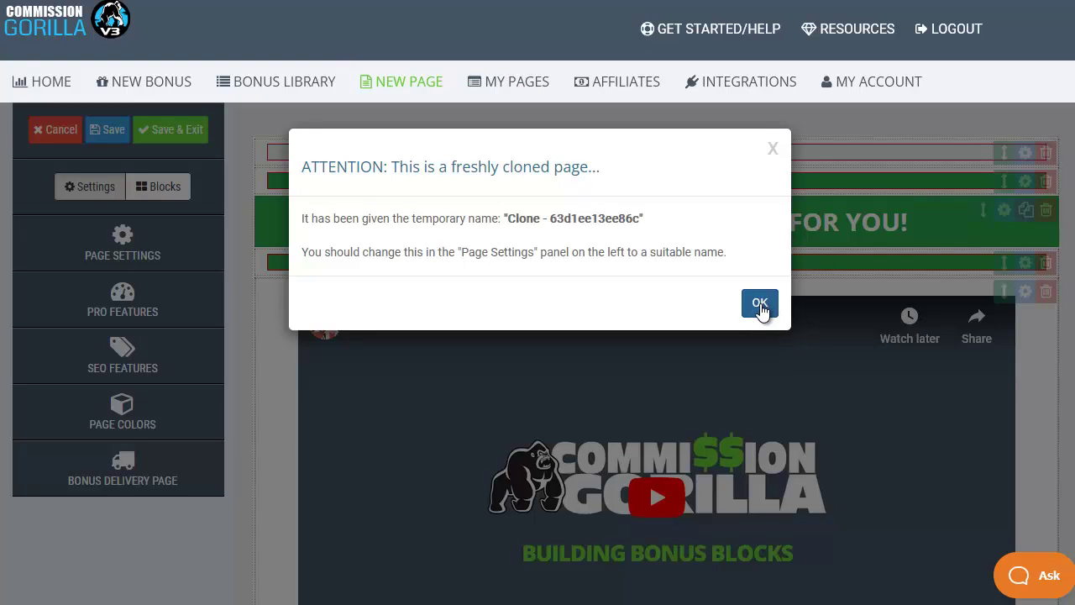
Dismiss the clone notice and rename the page 'CommissionGorilla NEW' in Page Settings.
{"action": "left_click", "coordinate": [761, 307]}
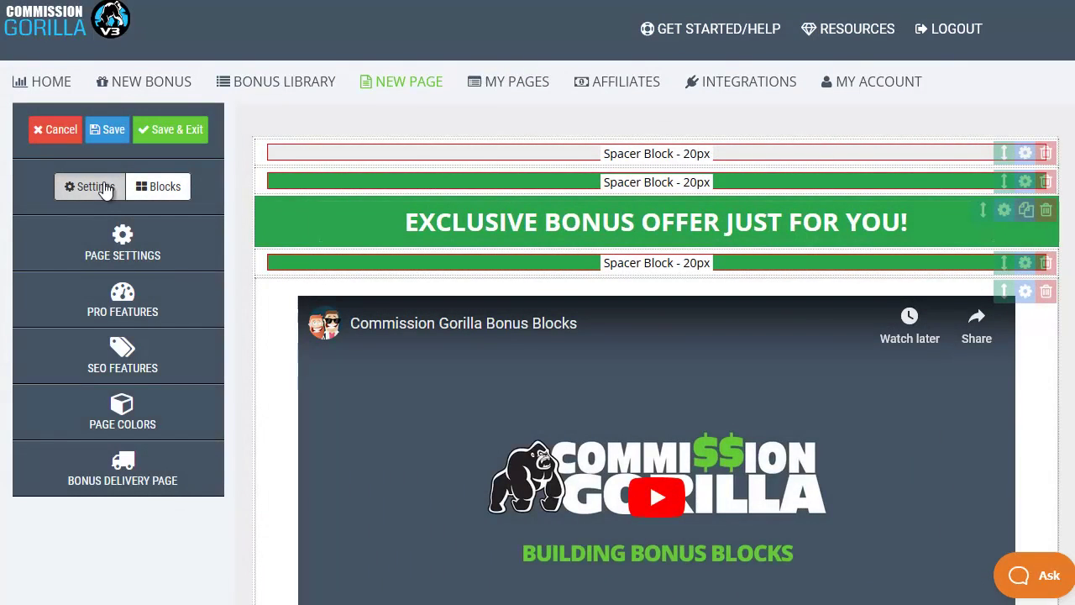
{"action": "left_click", "coordinate": [85, 260]}
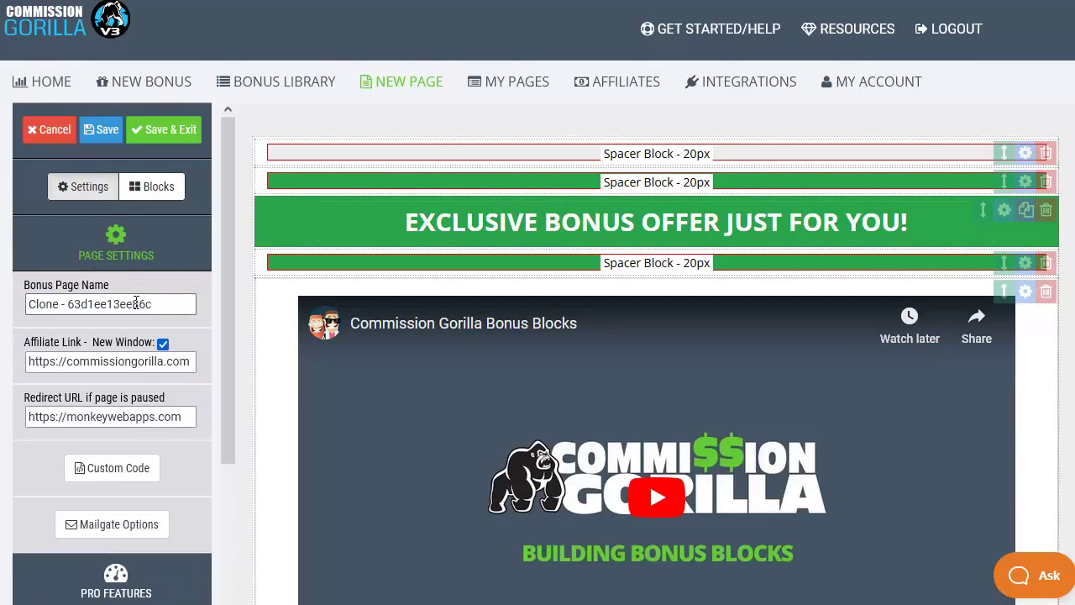
{"action": "left_click_drag", "start_coordinate": [154, 304], "coordinate": [27, 315]}
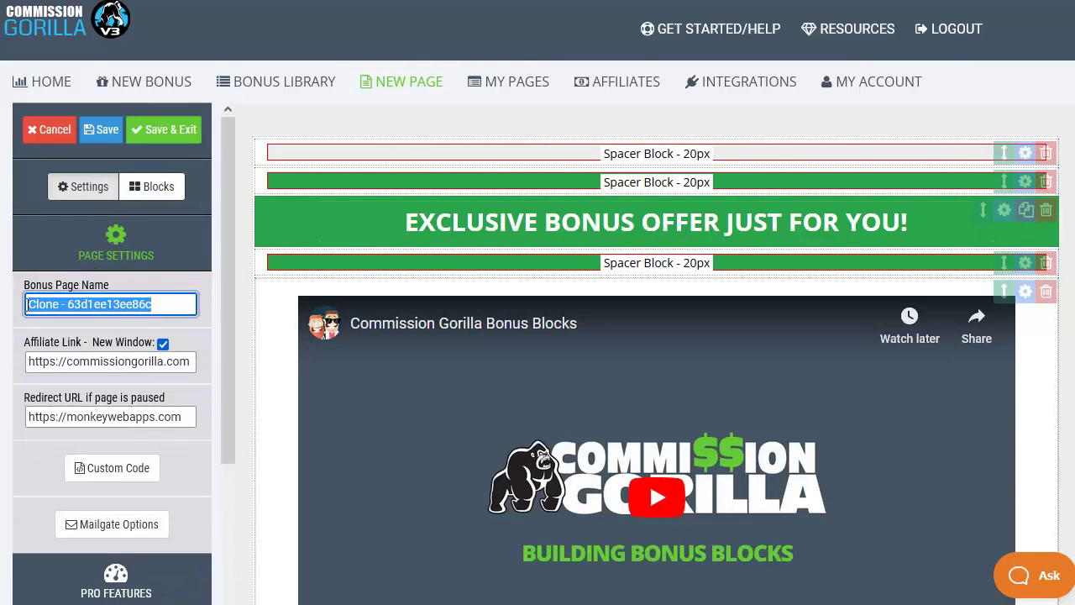
{"action": "type", "text": "CommissionGorilla NEW"}
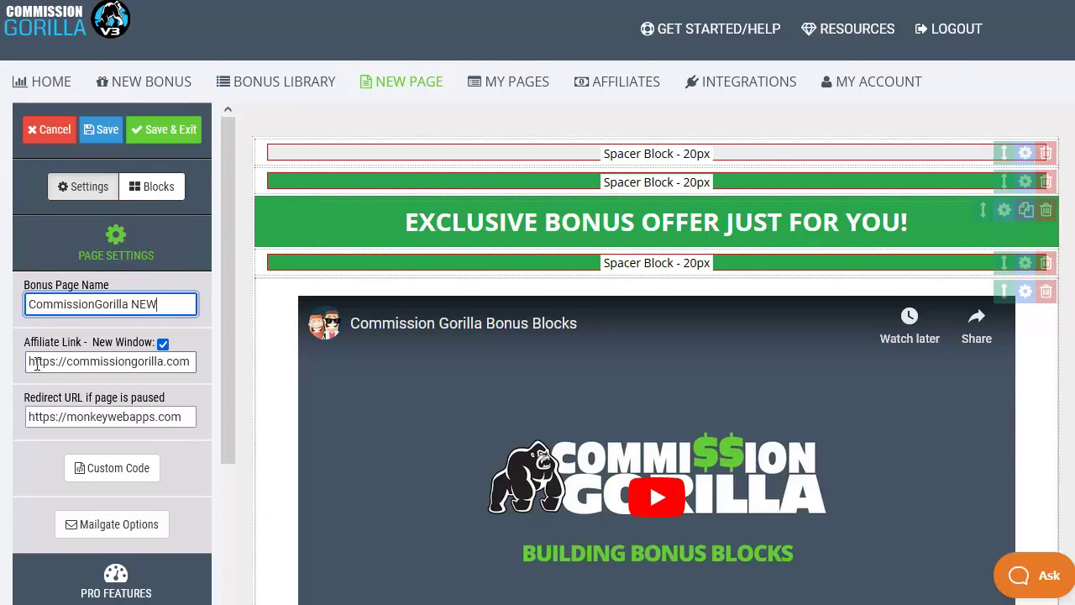
{"action": "left_click_drag", "start_coordinate": [32, 363], "coordinate": [218, 376]}
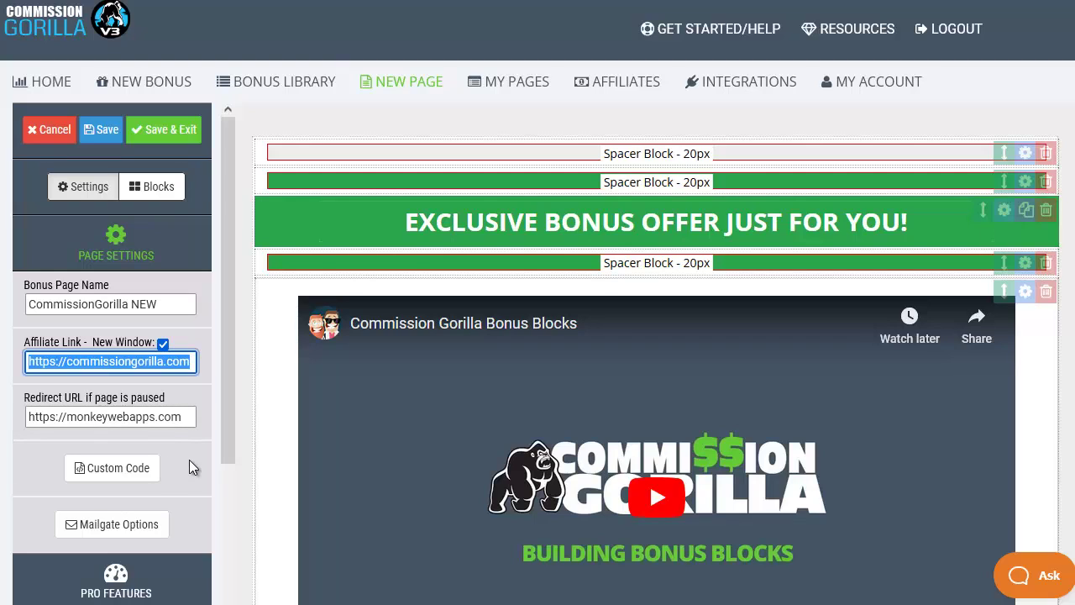
Inspect the Mailgate Options modal, close it unchanged, and collapse Page Settings.
{"action": "left_click", "coordinate": [130, 526]}
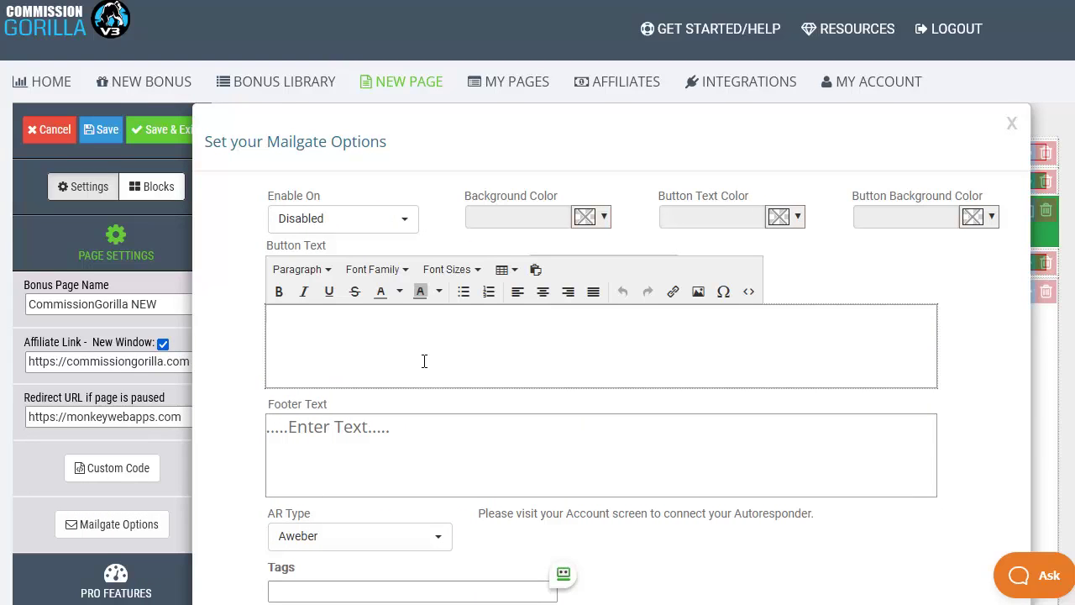
{"action": "left_click", "coordinate": [424, 361]}
{"action": "left_click", "coordinate": [1014, 126]}
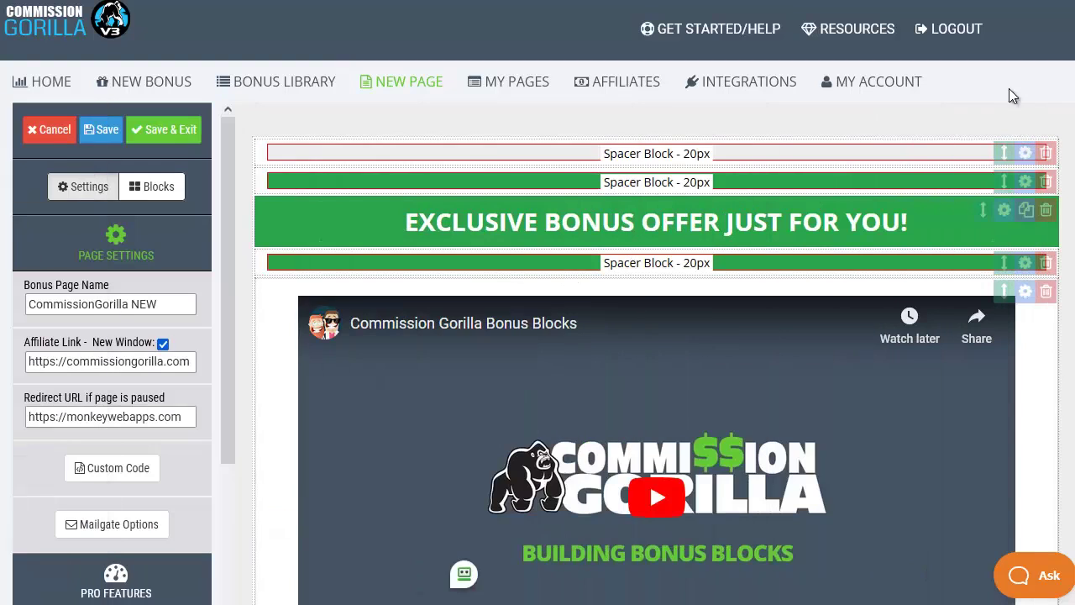
{"action": "mouse_move", "coordinate": [749, 82]}
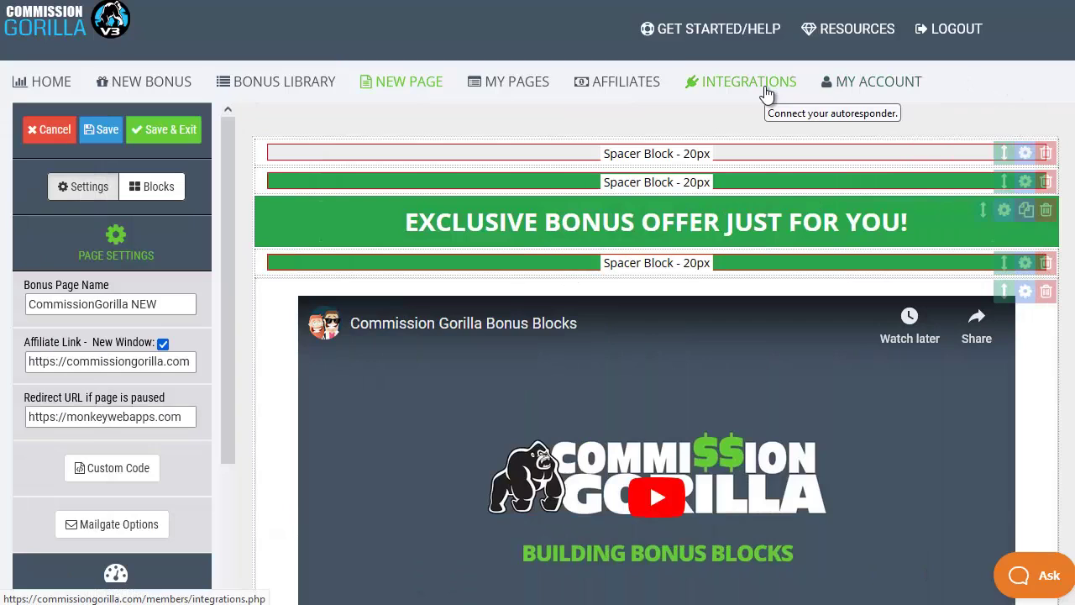
{"action": "left_click", "coordinate": [101, 241]}
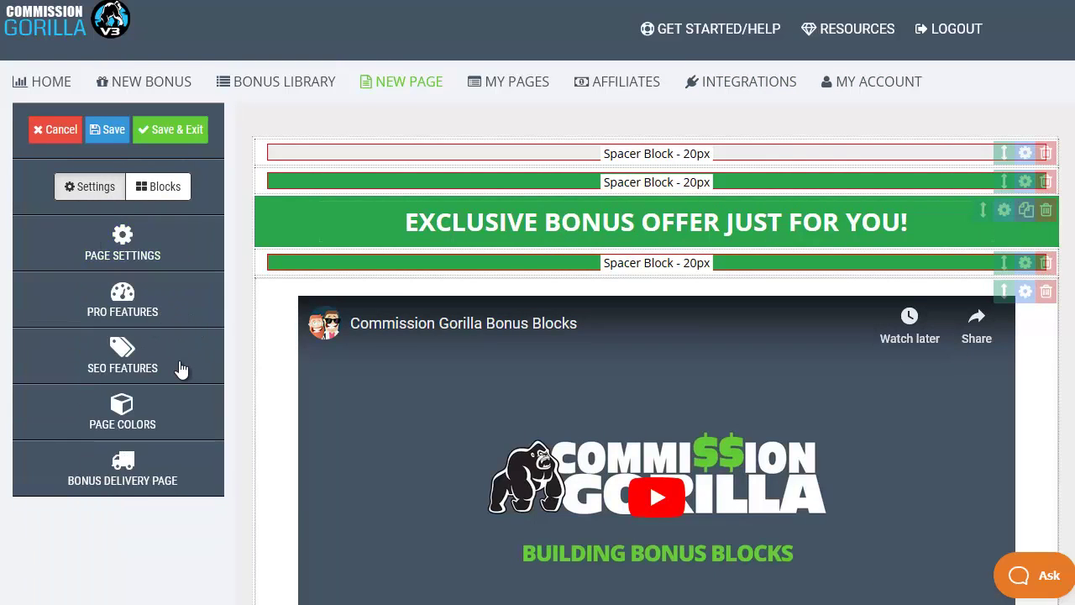
Review SEO Features, Page Colors and Bonus Delivery Page settings, then show the Blocks list.
{"action": "left_click", "coordinate": [180, 370]}
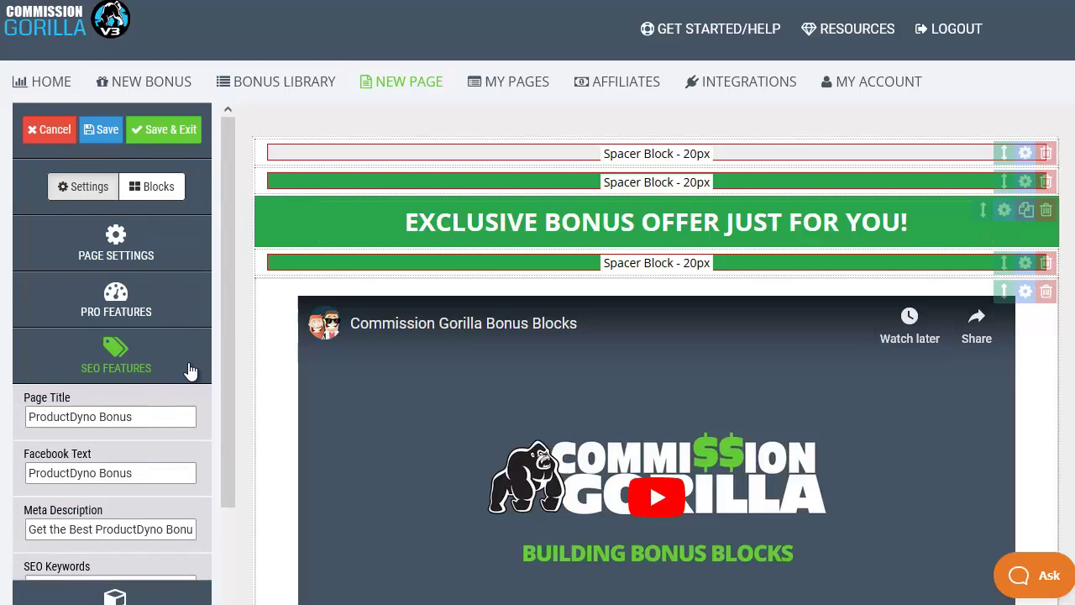
{"action": "left_click_drag", "start_coordinate": [231, 406], "coordinate": [234, 514]}
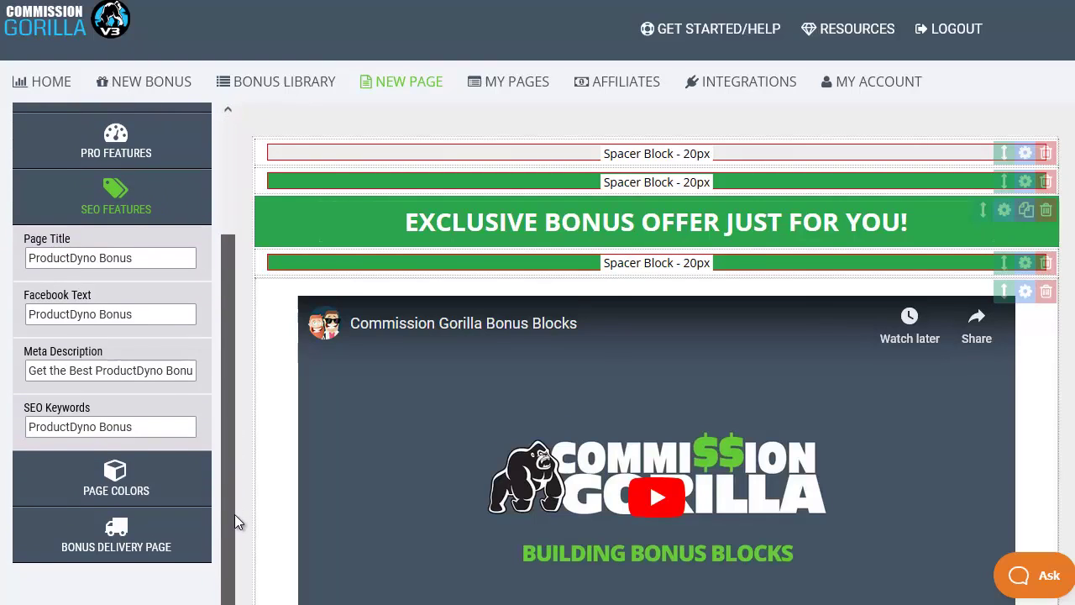
{"action": "left_click", "coordinate": [137, 485]}
{"action": "left_click_drag", "start_coordinate": [225, 450], "coordinate": [222, 504]}
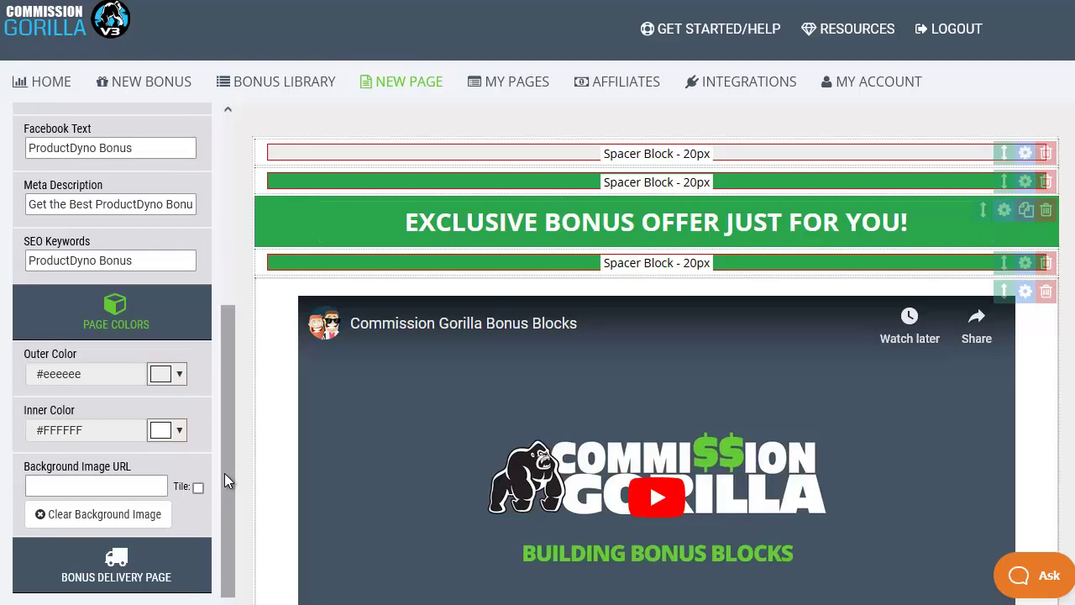
{"action": "left_click", "coordinate": [170, 557]}
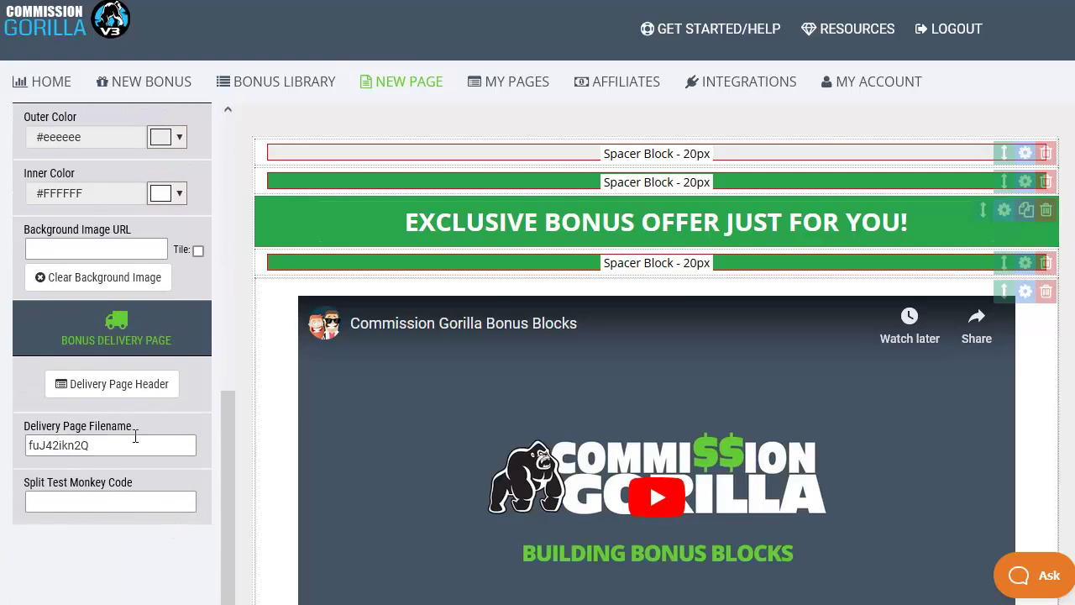
{"action": "left_click", "coordinate": [110, 444]}
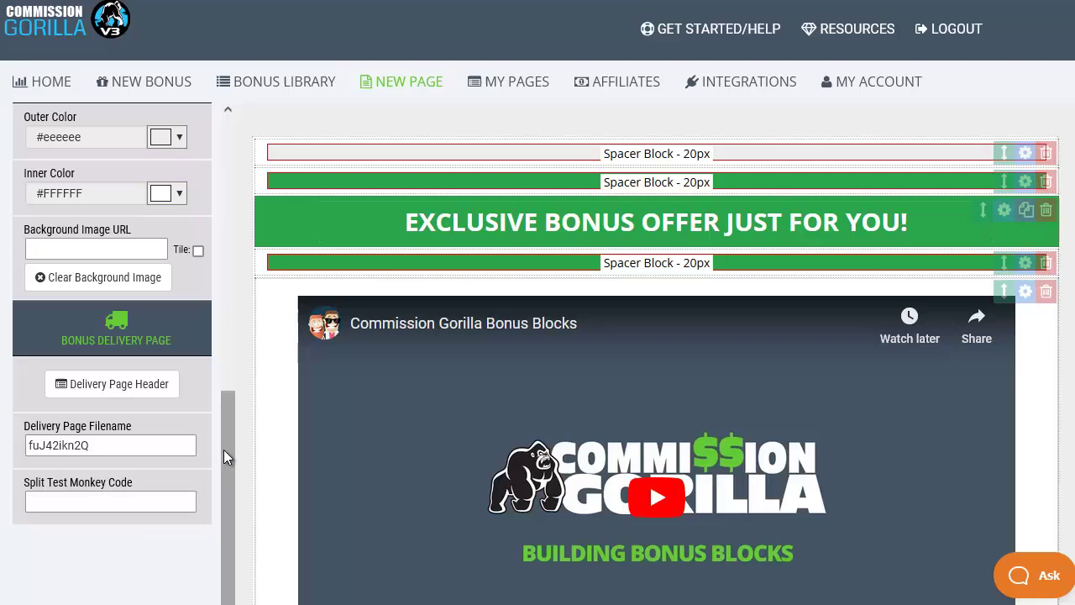
{"action": "left_click_drag", "start_coordinate": [231, 402], "coordinate": [231, 113]}
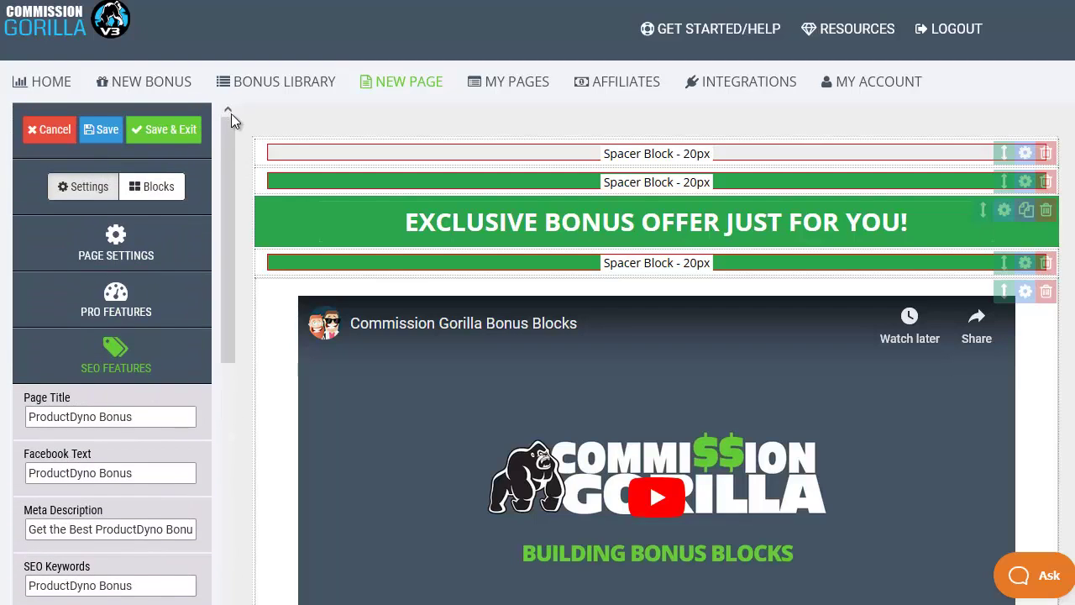
{"action": "left_click", "coordinate": [168, 190]}
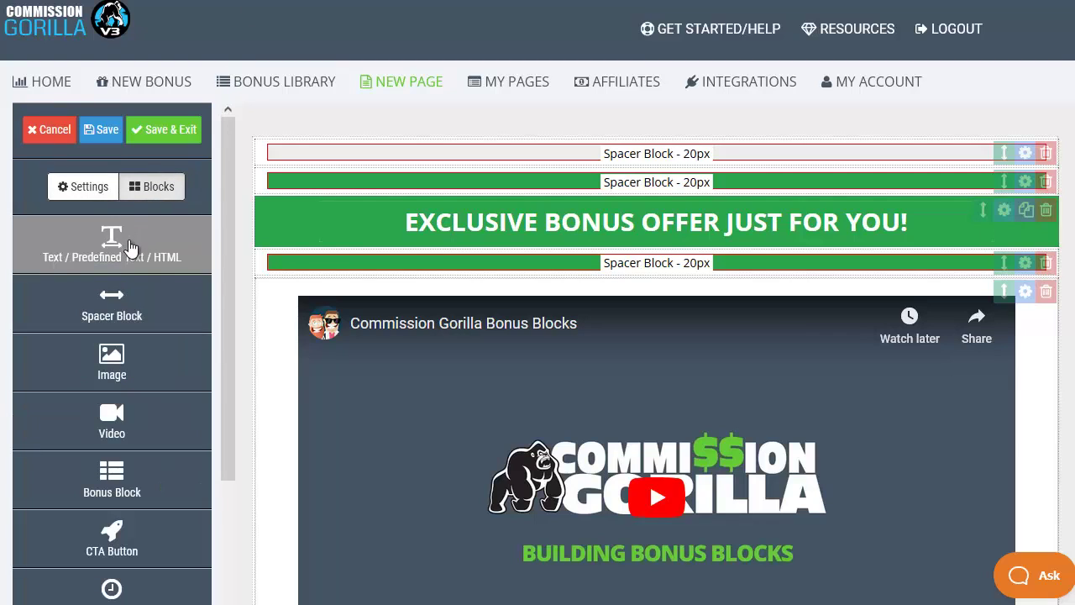
Try editing the EXCLUSIVE BONUS OFFER banner and Ultimate Commission Gorilla heading, leaving them unchanged.
{"action": "left_click", "coordinate": [377, 218]}
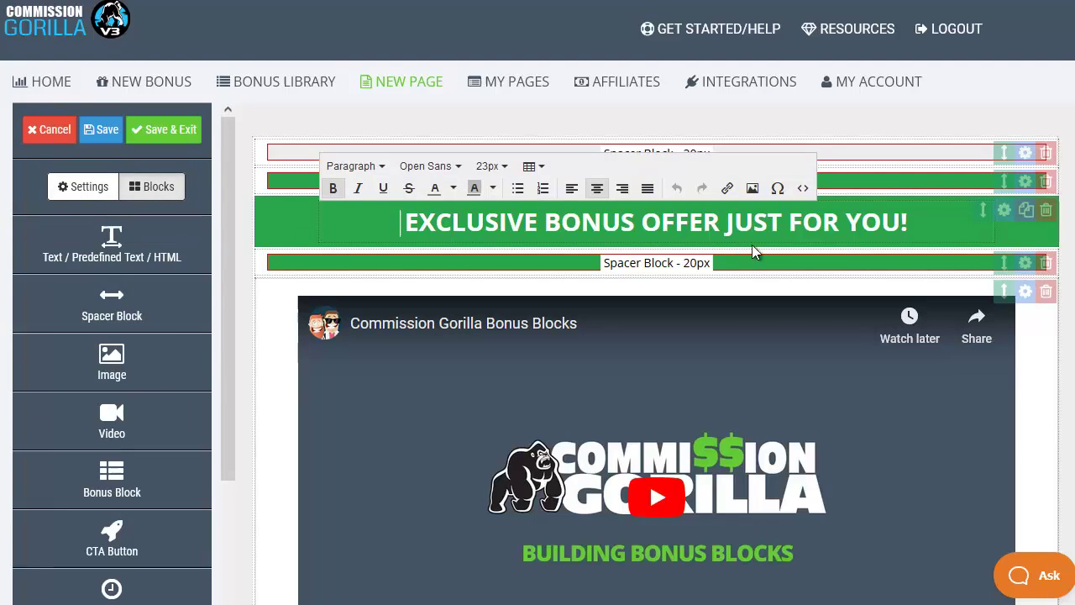
{"action": "scroll", "coordinate": [907, 225], "scroll_direction": "down", "scroll_amount": 4}
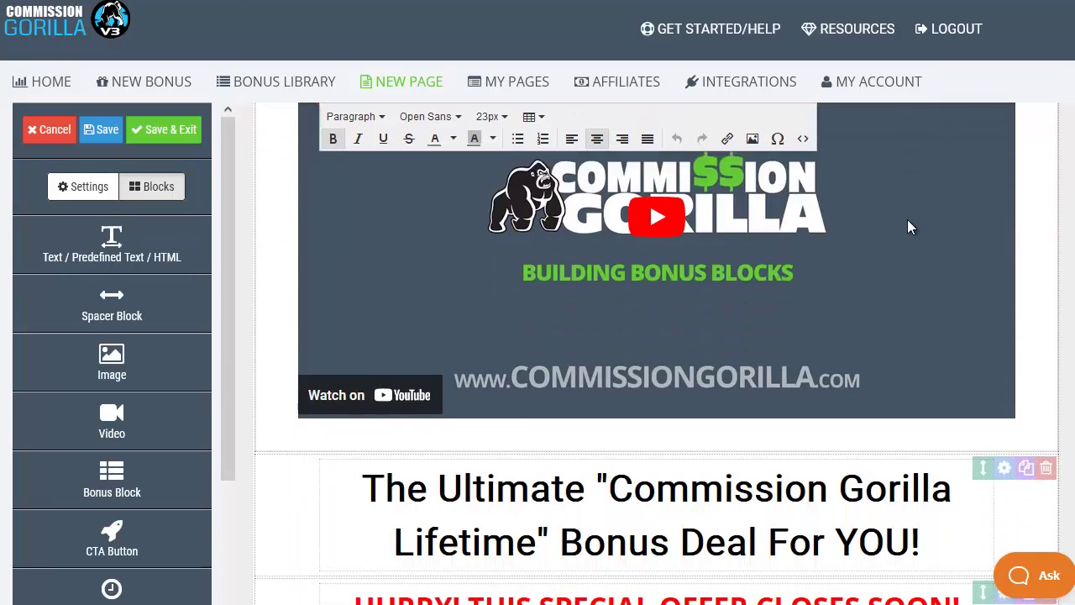
{"action": "left_click", "coordinate": [775, 425]}
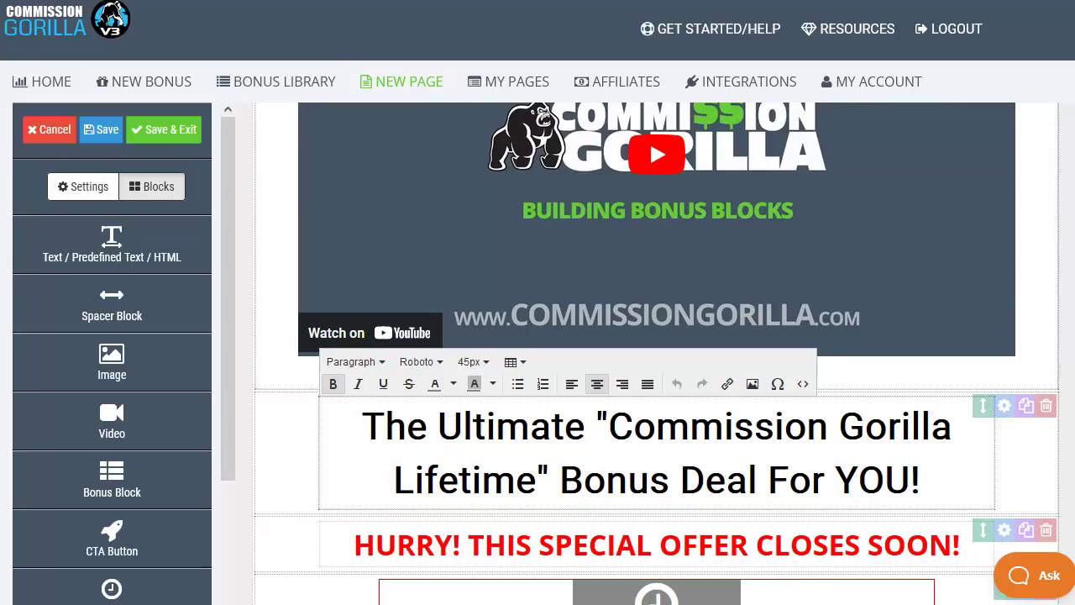
{"action": "left_click", "coordinate": [263, 321]}
{"action": "scroll", "coordinate": [259, 314], "scroll_direction": "up", "scroll_amount": 4}
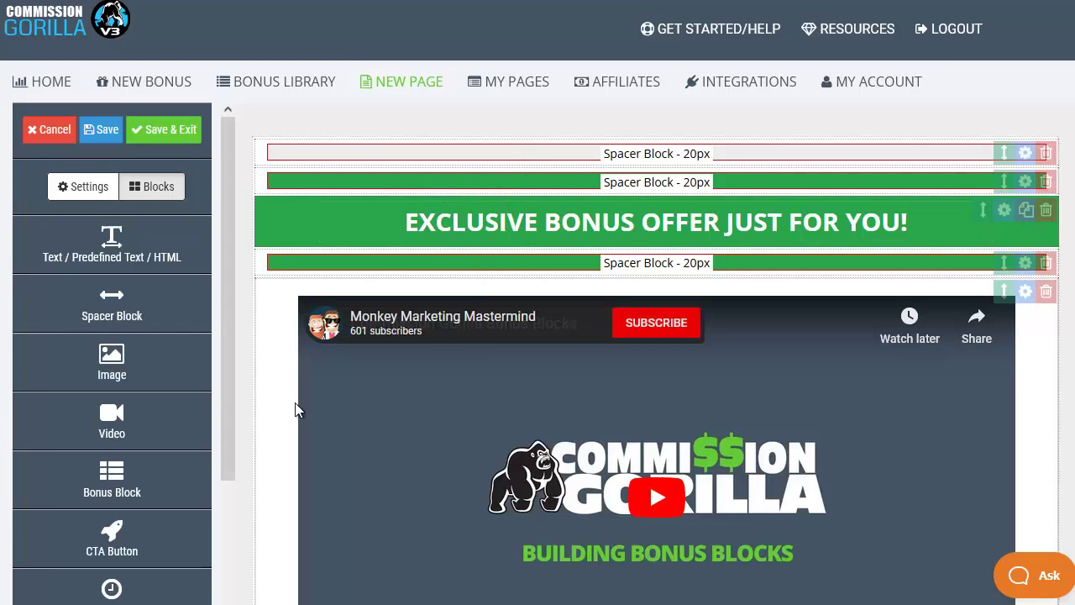
Scroll down to the Bonus #1 block and bring up its bonus selection list.
{"action": "scroll", "coordinate": [295, 408], "scroll_direction": "down", "scroll_amount": 2}
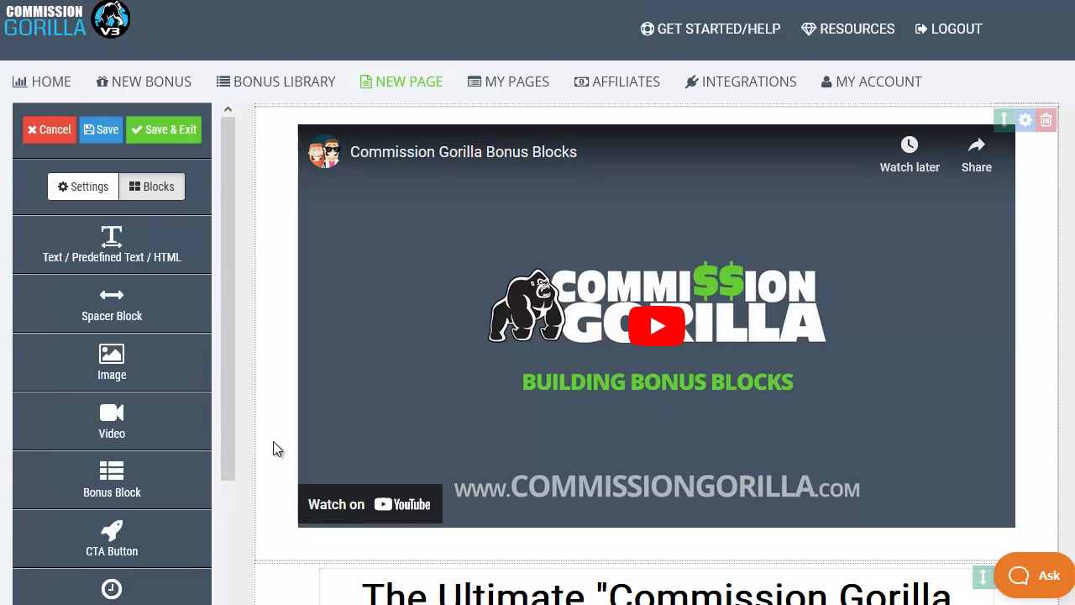
{"action": "scroll", "coordinate": [166, 429], "scroll_direction": "down", "scroll_amount": 1}
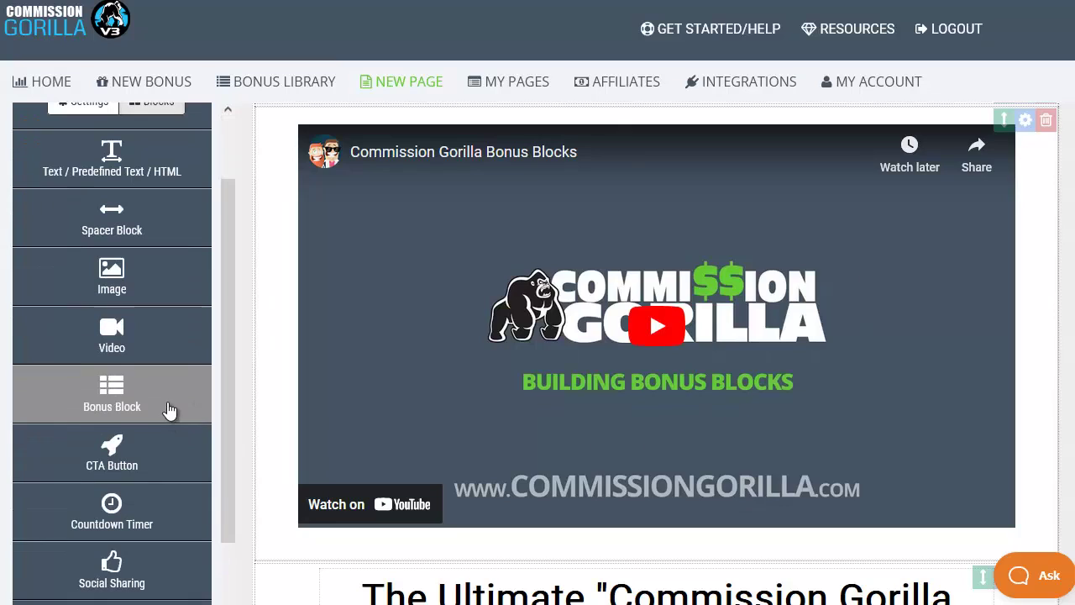
{"action": "scroll", "coordinate": [259, 388], "scroll_direction": "down", "scroll_amount": 3}
{"action": "scroll", "coordinate": [258, 384], "scroll_direction": "down", "scroll_amount": 2}
{"action": "scroll", "coordinate": [259, 384], "scroll_direction": "down", "scroll_amount": 2}
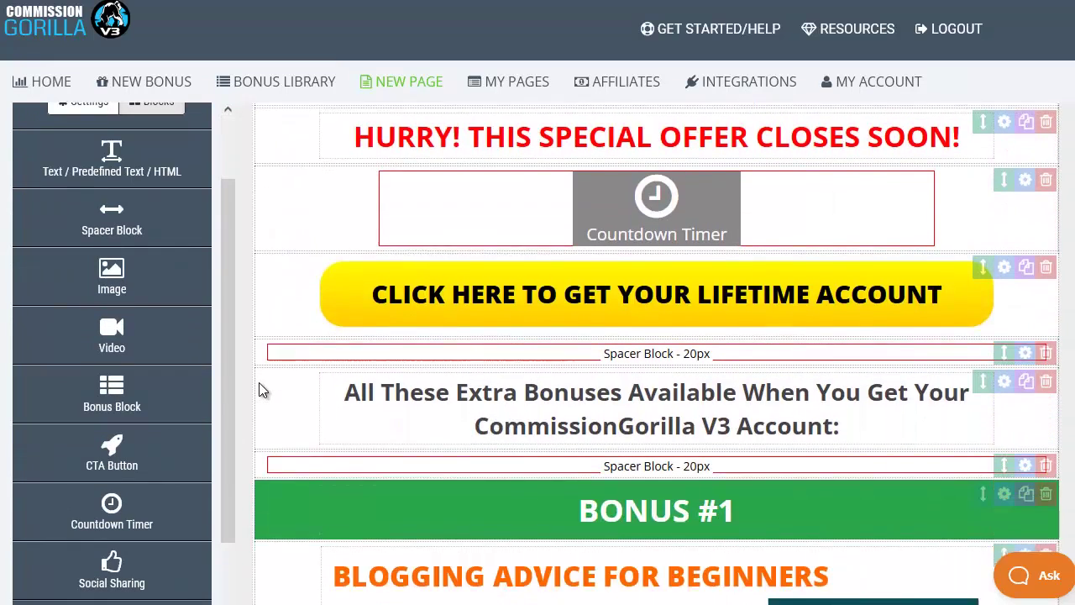
{"action": "scroll", "coordinate": [258, 385], "scroll_direction": "down", "scroll_amount": 2}
{"action": "scroll", "coordinate": [261, 382], "scroll_direction": "down", "scroll_amount": 2}
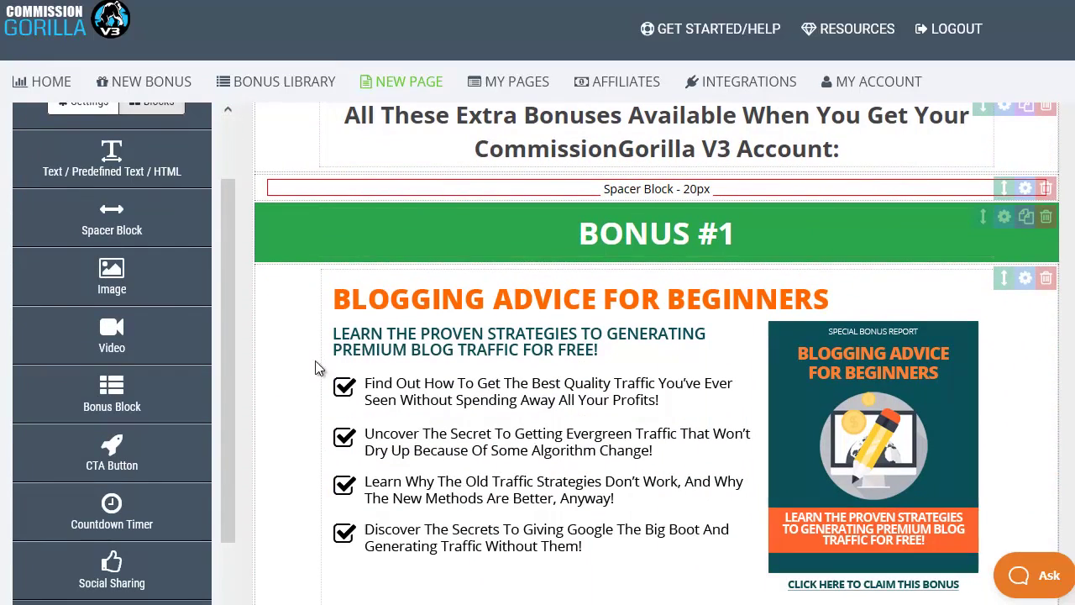
{"action": "left_click", "coordinate": [607, 435]}
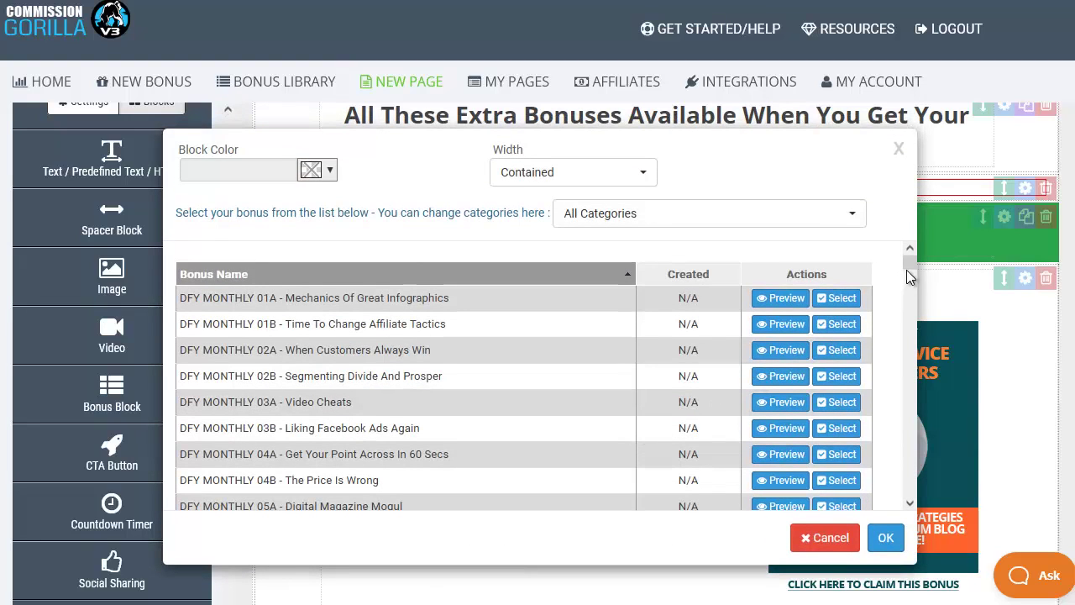
Choose 'DFY MONTHLY 07A - Checkout Lane Cha Chin' as the Bonus #1 bonus.
{"action": "left_click_drag", "start_coordinate": [908, 264], "coordinate": [910, 289]}
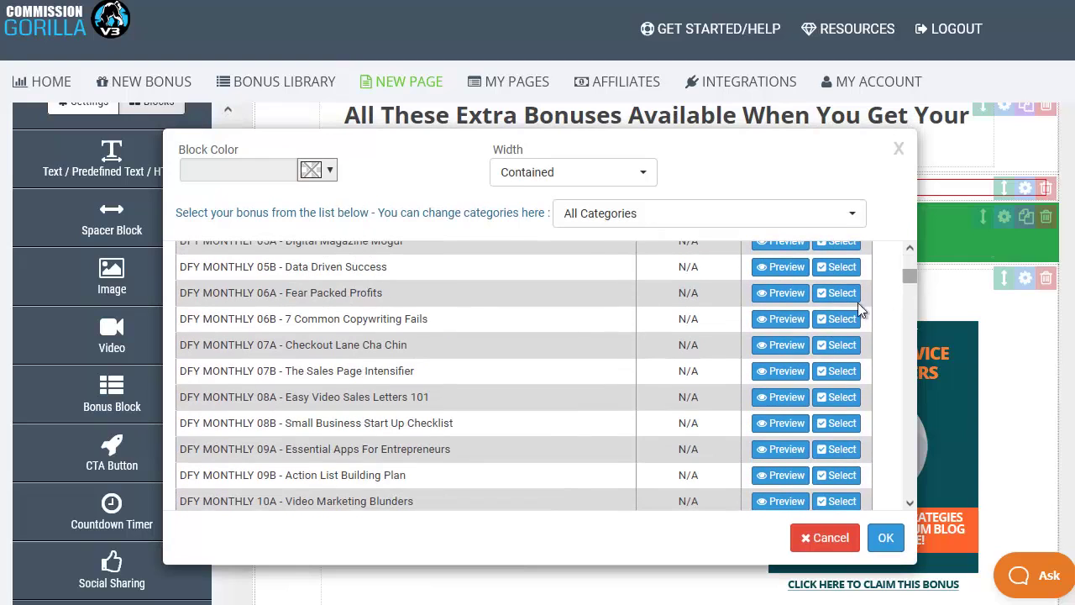
{"action": "left_click", "coordinate": [838, 345]}
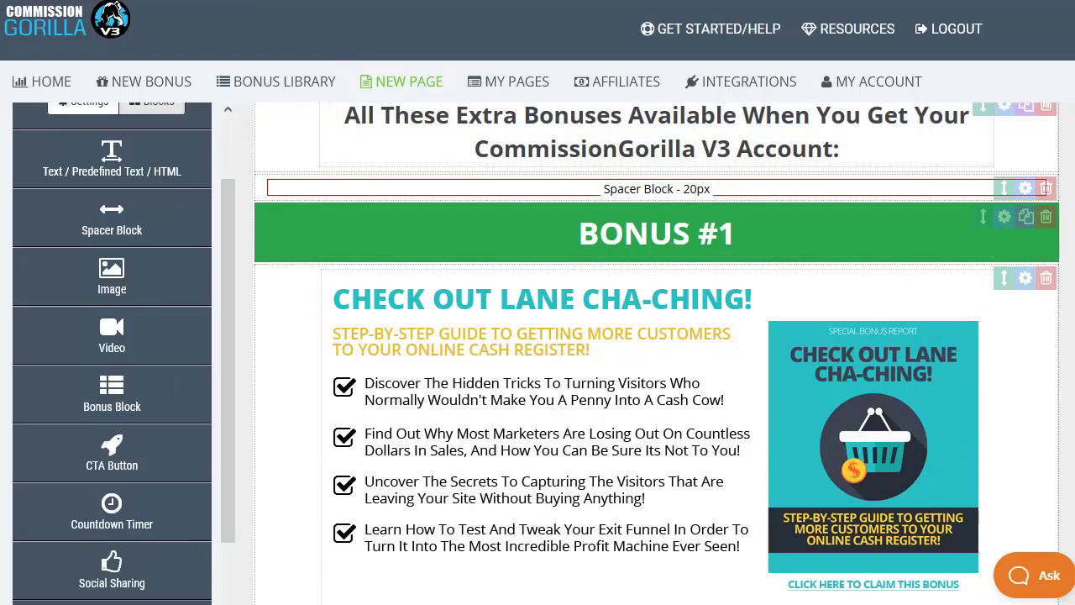
{"action": "scroll", "coordinate": [283, 439], "scroll_direction": "up", "scroll_amount": 3}
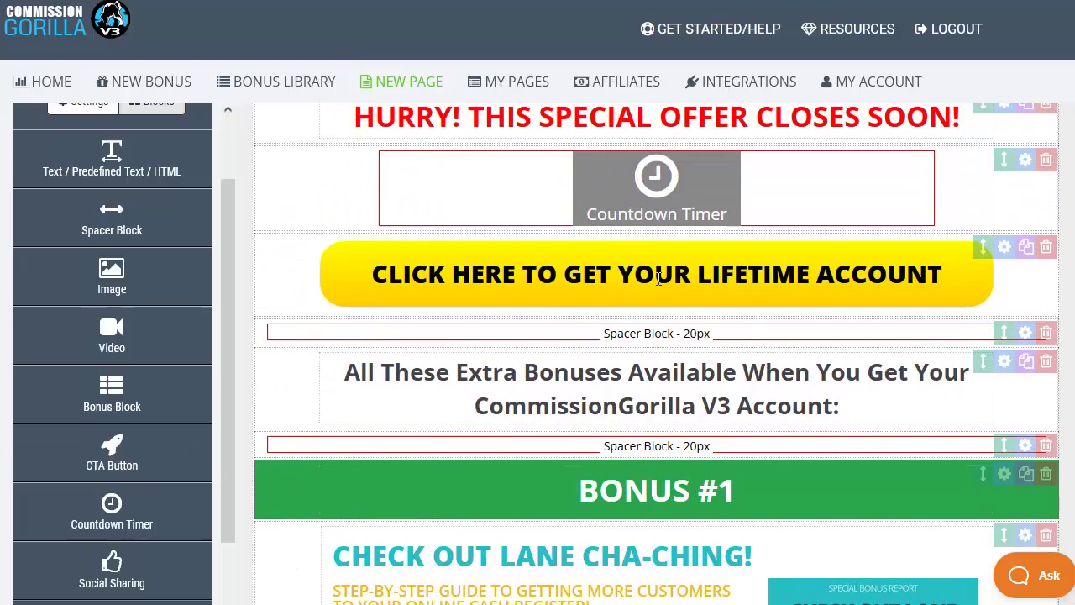
{"action": "left_click", "coordinate": [659, 277]}
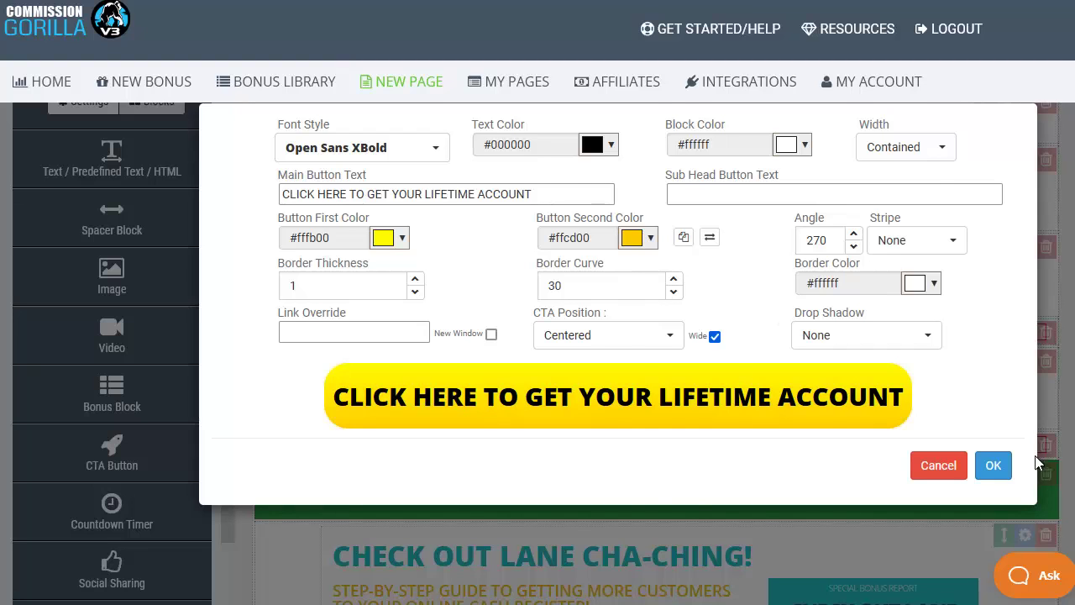
{"action": "left_click", "coordinate": [993, 465]}
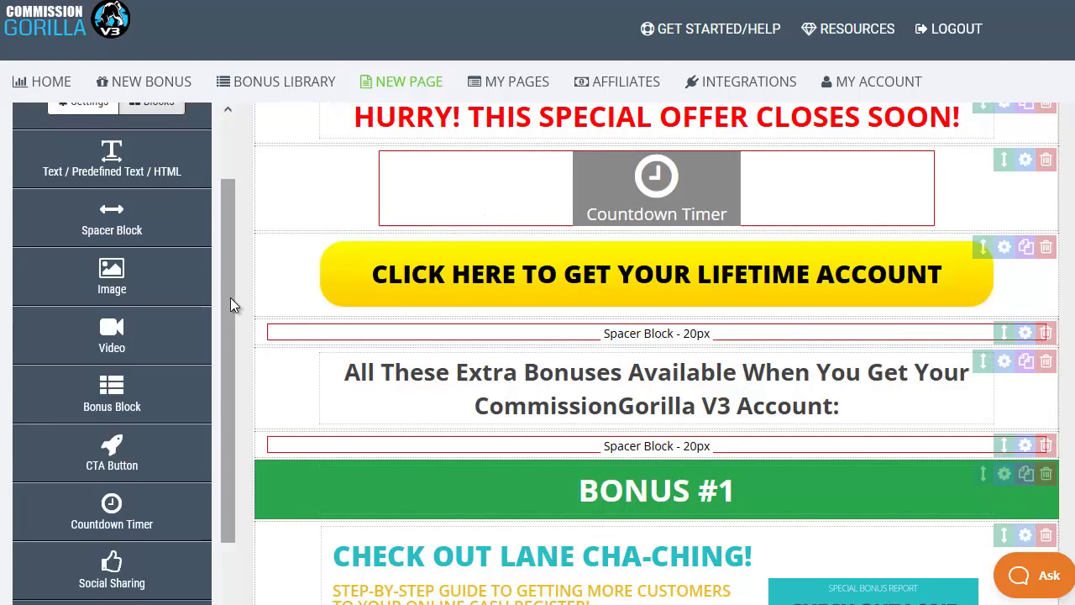
{"action": "left_click_drag", "start_coordinate": [230, 298], "coordinate": [242, 362]}
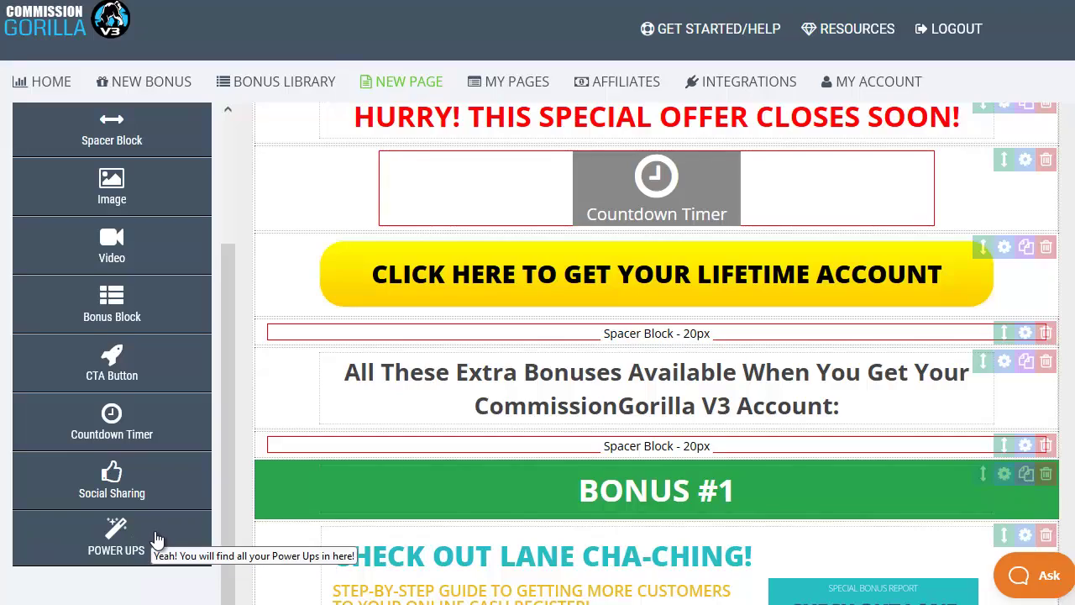
Drag a new Bonus Block onto the lower part of the page.
{"action": "scroll", "coordinate": [657, 353], "scroll_direction": "down", "scroll_amount": 1}
{"action": "scroll", "coordinate": [656, 352], "scroll_direction": "down", "scroll_amount": 10}
{"action": "scroll", "coordinate": [657, 353], "scroll_direction": "down", "scroll_amount": 10}
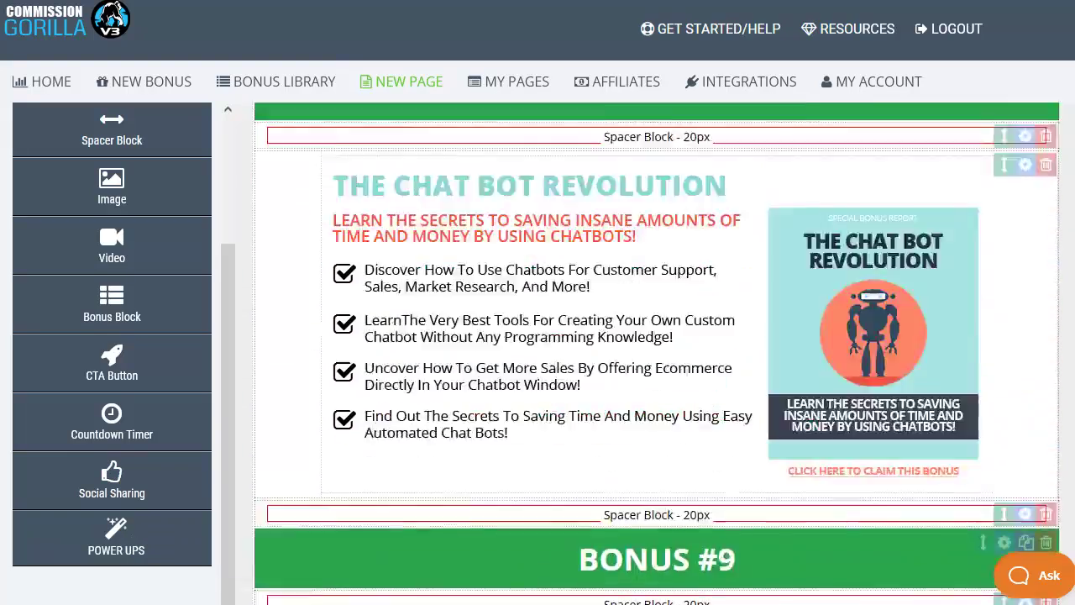
{"action": "scroll", "coordinate": [657, 353], "scroll_direction": "down", "scroll_amount": 10}
{"action": "scroll", "coordinate": [290, 231], "scroll_direction": "up", "scroll_amount": 10}
{"action": "scroll", "coordinate": [290, 230], "scroll_direction": "down", "scroll_amount": 5}
{"action": "scroll", "coordinate": [290, 230], "scroll_direction": "down", "scroll_amount": 3}
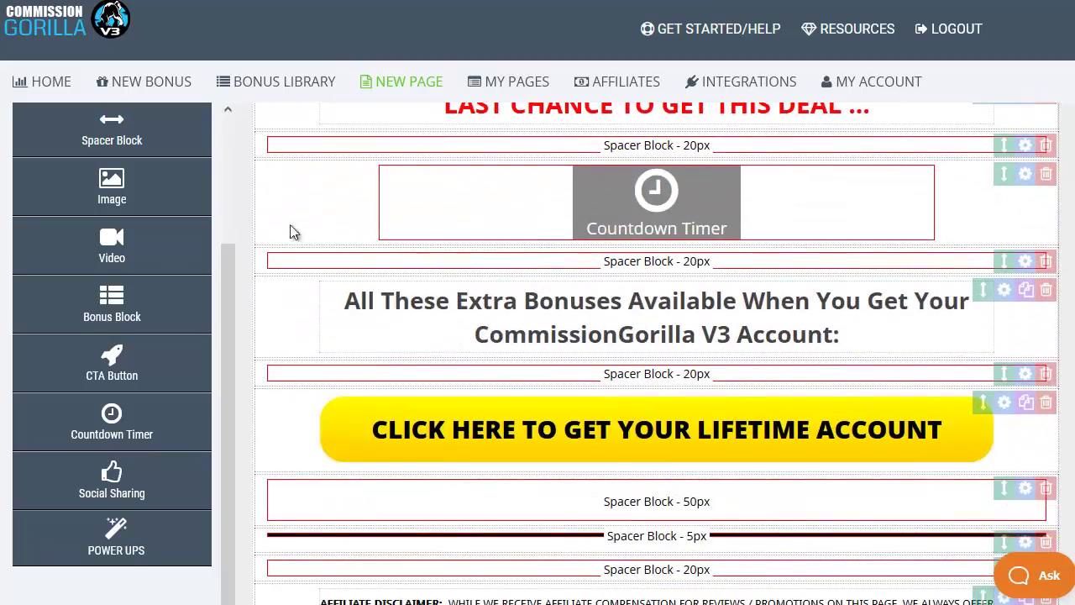
{"action": "mouse_move", "coordinate": [105, 300]}
{"action": "left_mouse_down"}
{"action": "mouse_move", "coordinate": [473, 601]}
{"action": "mouse_move", "coordinate": [394, 434]}
{"action": "left_mouse_up"}
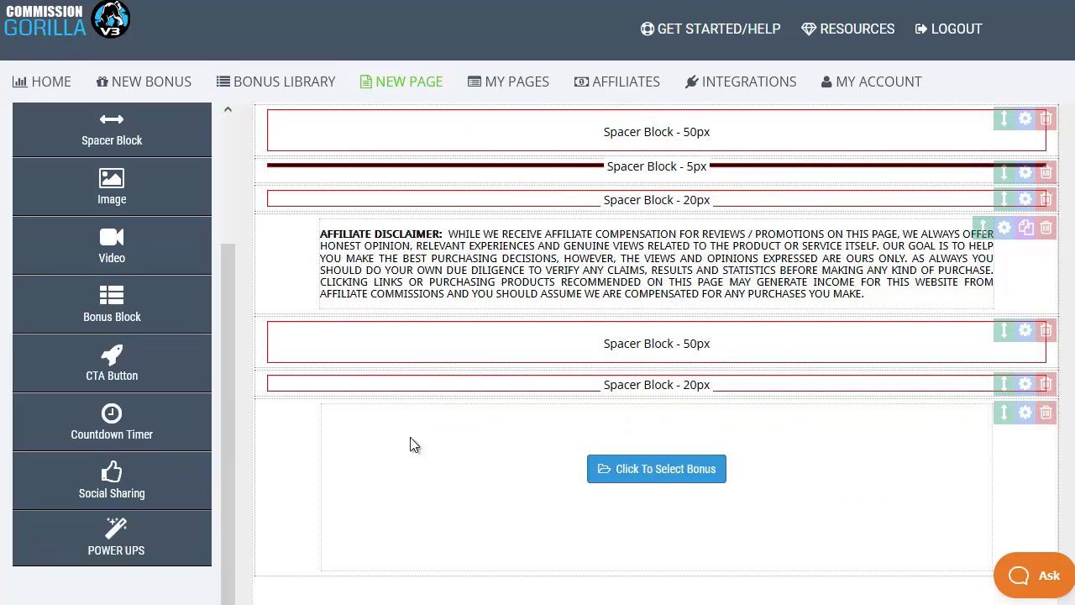
Fill the block with MAT1's Online Starter Pack and move it below 'What are you waiting for?'.
{"action": "left_click", "coordinate": [640, 470]}
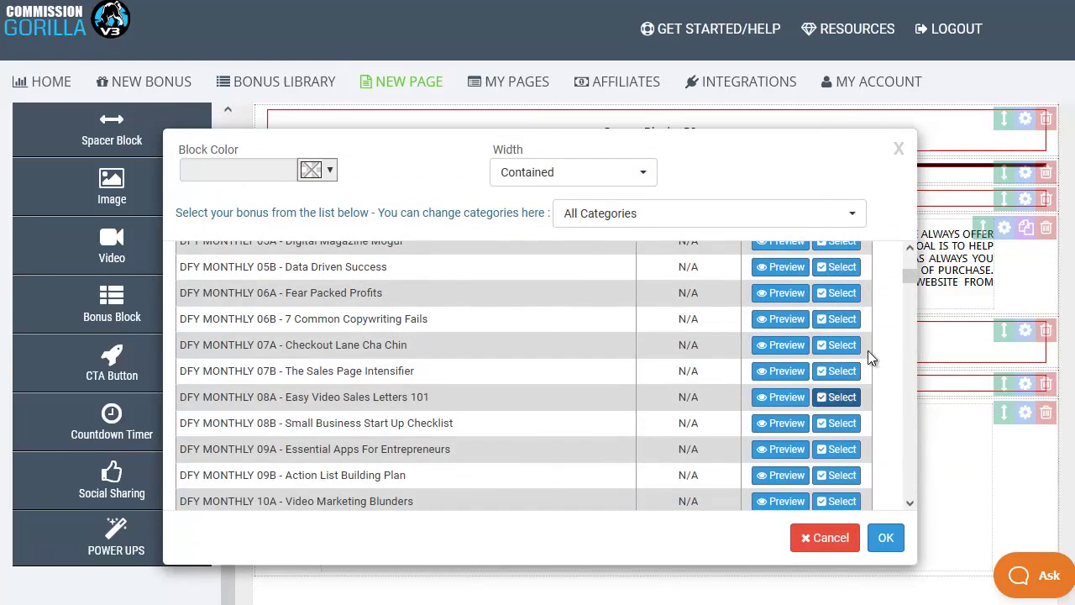
{"action": "left_click", "coordinate": [643, 225]}
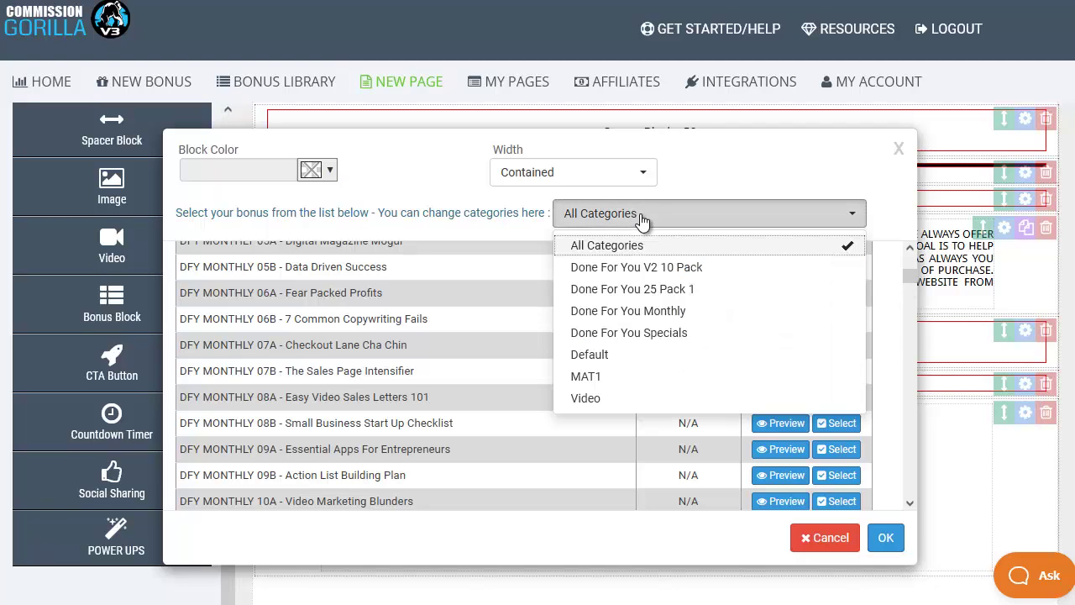
{"action": "left_click", "coordinate": [598, 377]}
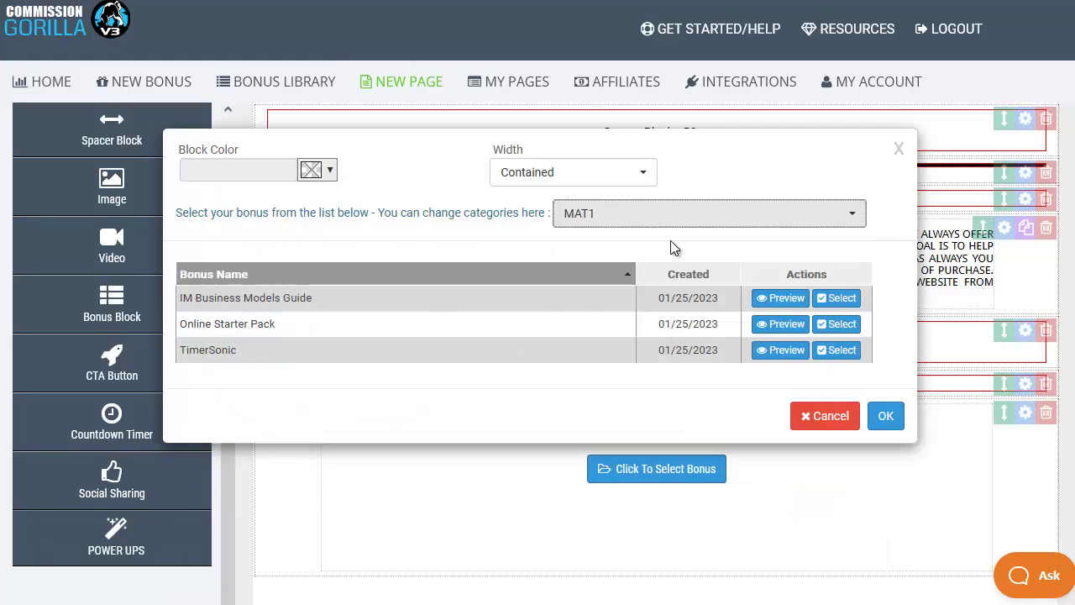
{"action": "left_click", "coordinate": [844, 326]}
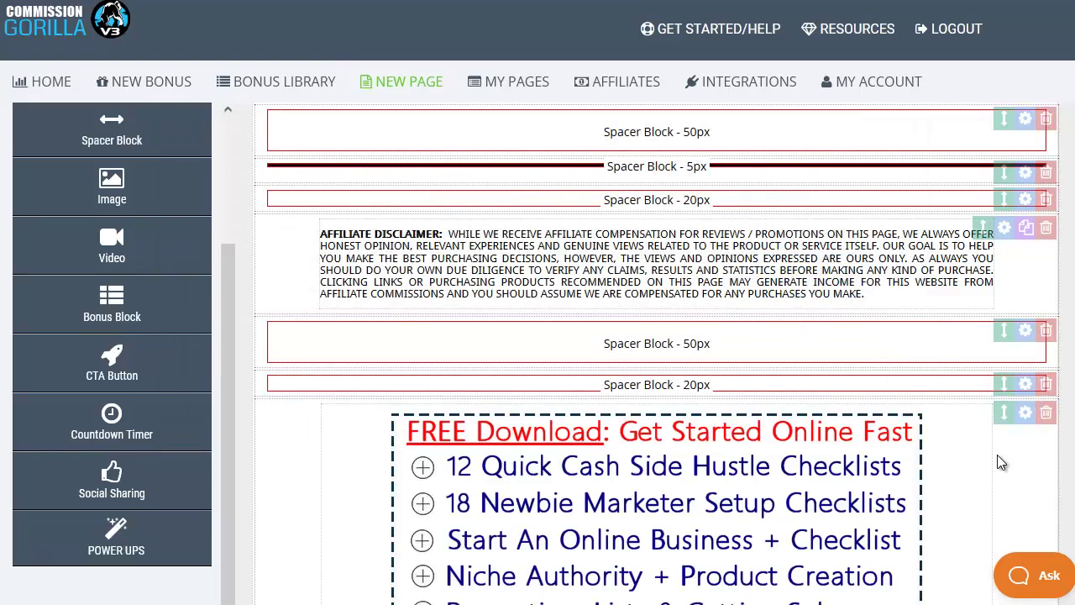
{"action": "scroll", "coordinate": [998, 468], "scroll_direction": "down", "scroll_amount": 1}
{"action": "scroll", "coordinate": [998, 468], "scroll_direction": "down", "scroll_amount": 1}
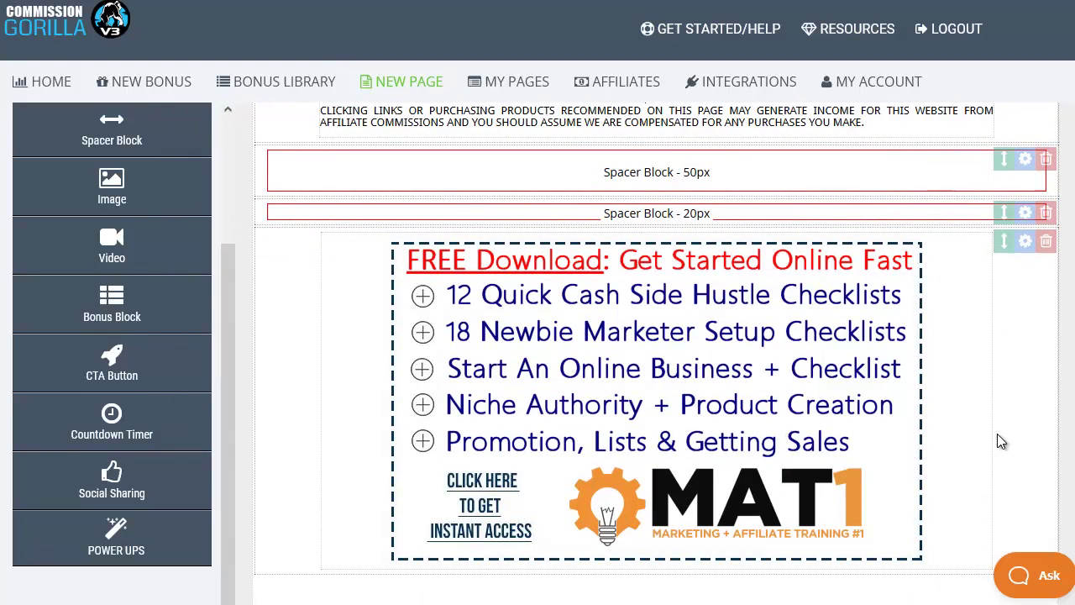
{"action": "mouse_move", "coordinate": [1004, 241]}
{"action": "left_mouse_down"}
{"action": "mouse_move", "coordinate": [1002, 89]}
{"action": "mouse_move", "coordinate": [1003, 269]}
{"action": "left_mouse_up"}
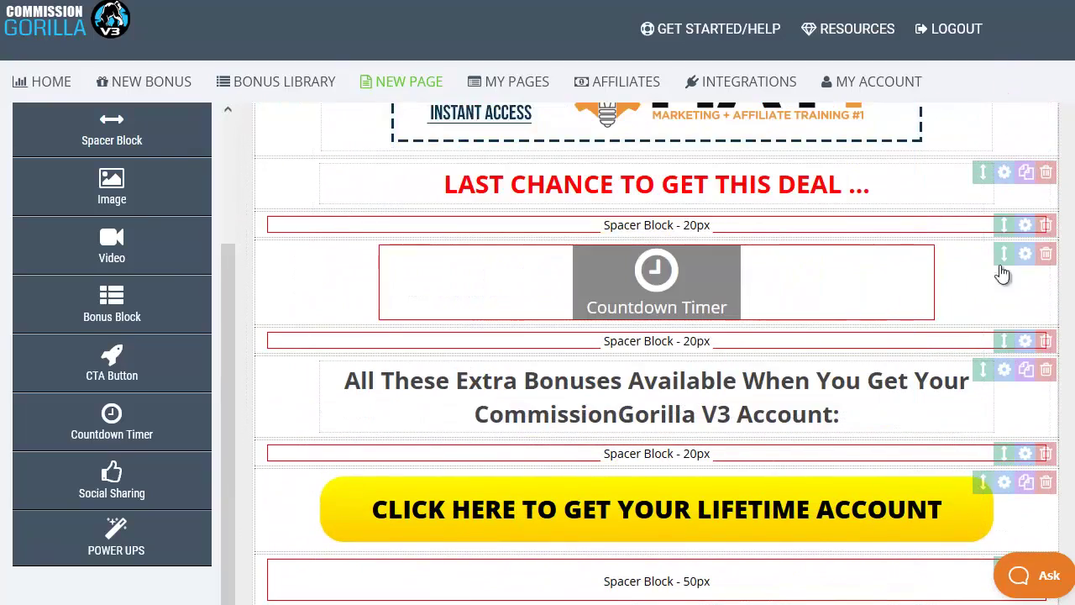
Delete the MAT1 Online Starter Pack block, confirming with DELETE!
{"action": "scroll", "coordinate": [983, 367], "scroll_direction": "up", "scroll_amount": 3}
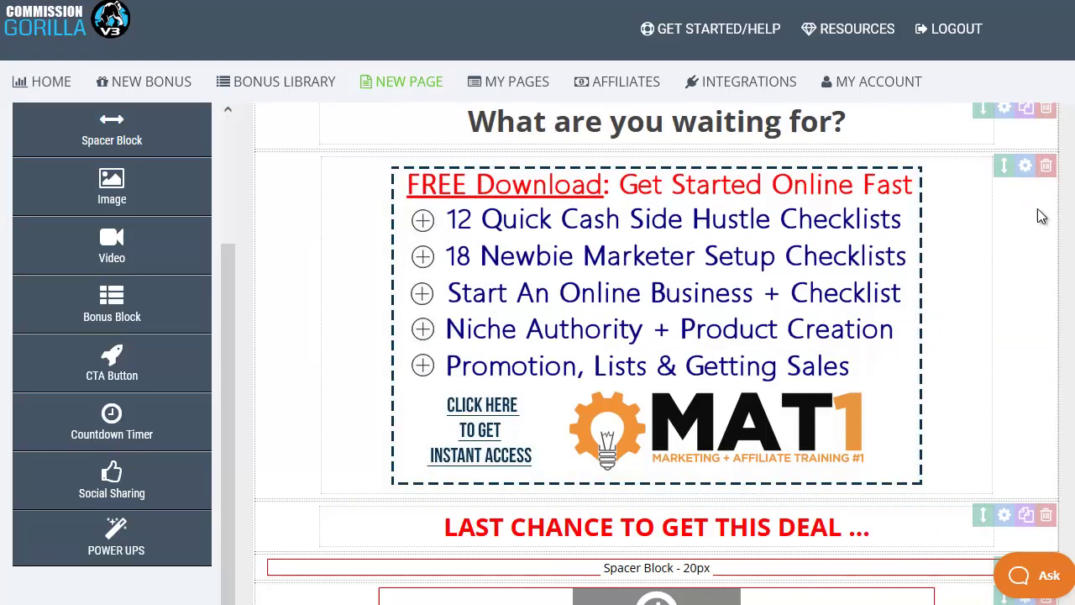
{"action": "left_click", "coordinate": [1047, 166]}
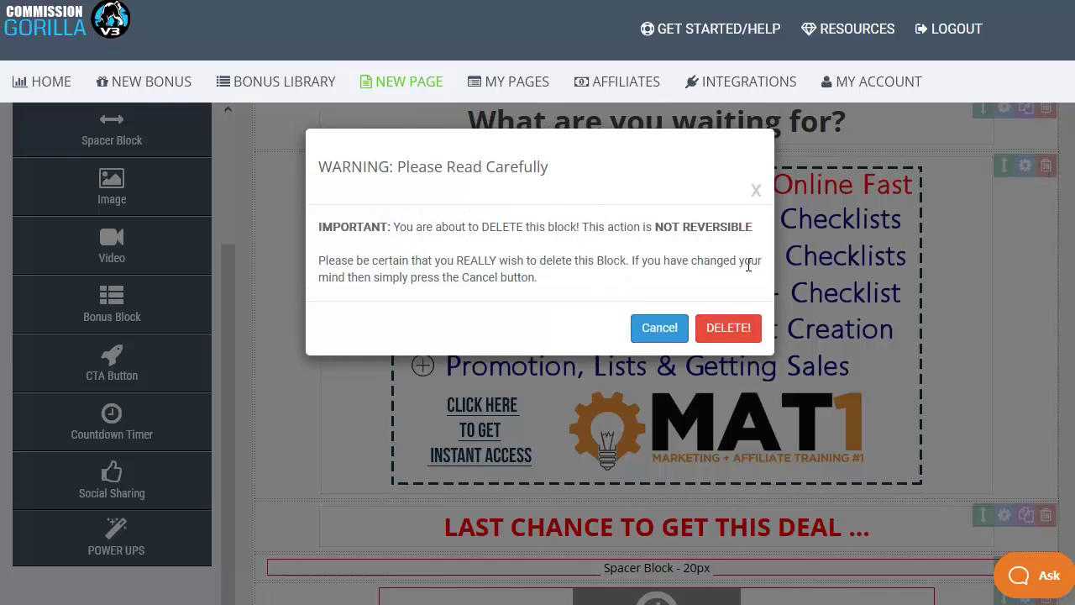
{"action": "left_click", "coordinate": [721, 332]}
{"action": "scroll", "coordinate": [710, 336], "scroll_direction": "up", "scroll_amount": 4}
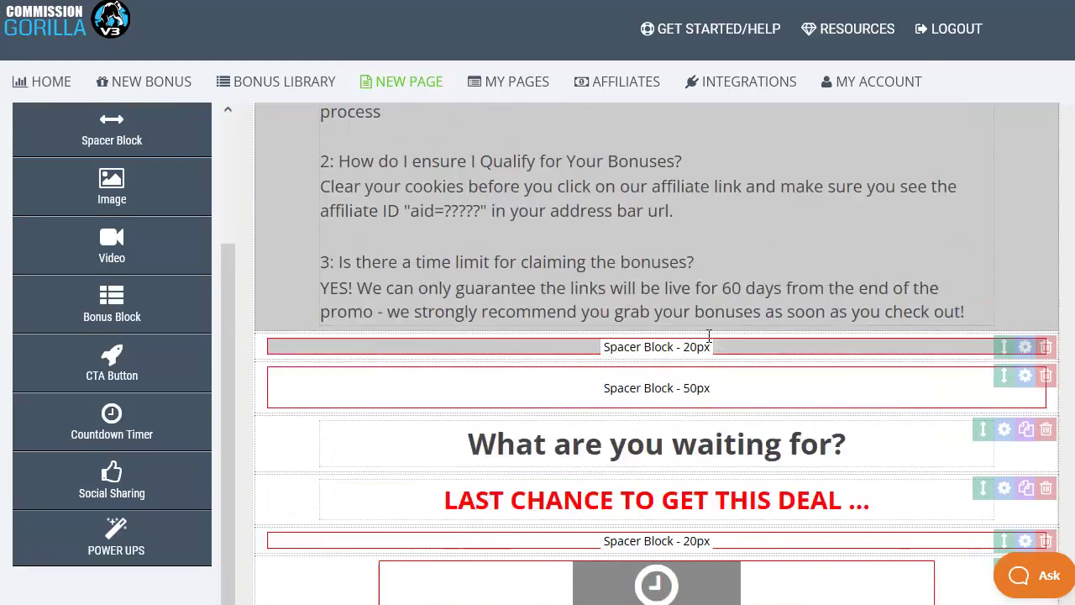
{"action": "scroll", "coordinate": [710, 336], "scroll_direction": "up", "scroll_amount": 10}
{"action": "scroll", "coordinate": [312, 252], "scroll_direction": "up", "scroll_amount": 5}
{"action": "scroll", "coordinate": [112, 252], "scroll_direction": "up", "scroll_amount": 3}
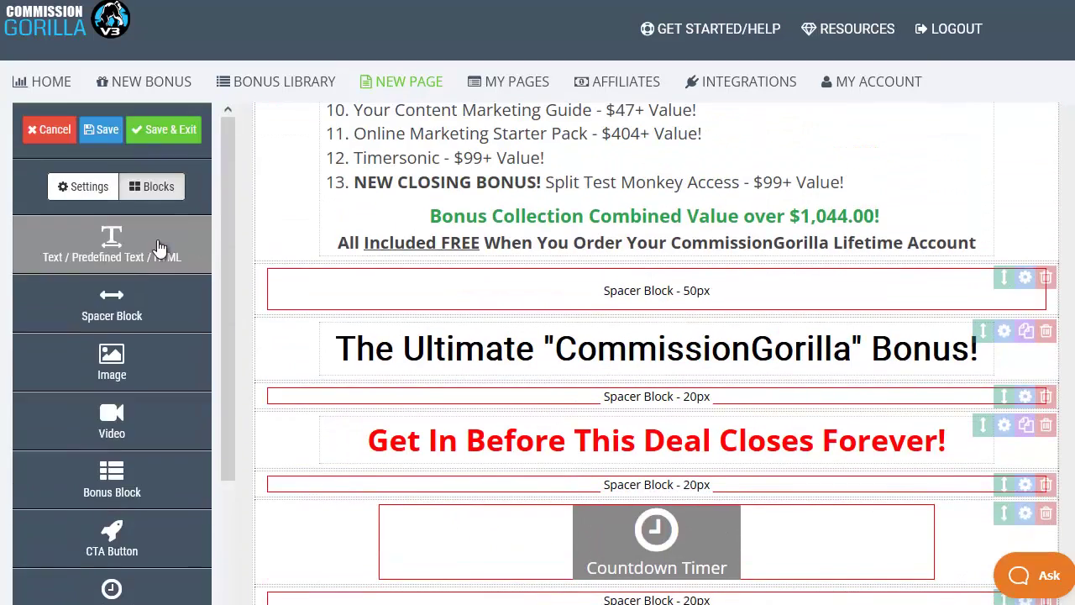
Save & Exit, review the hosted Bonus Page and TY Page links, then close the dialog.
{"action": "left_click", "coordinate": [165, 134]}
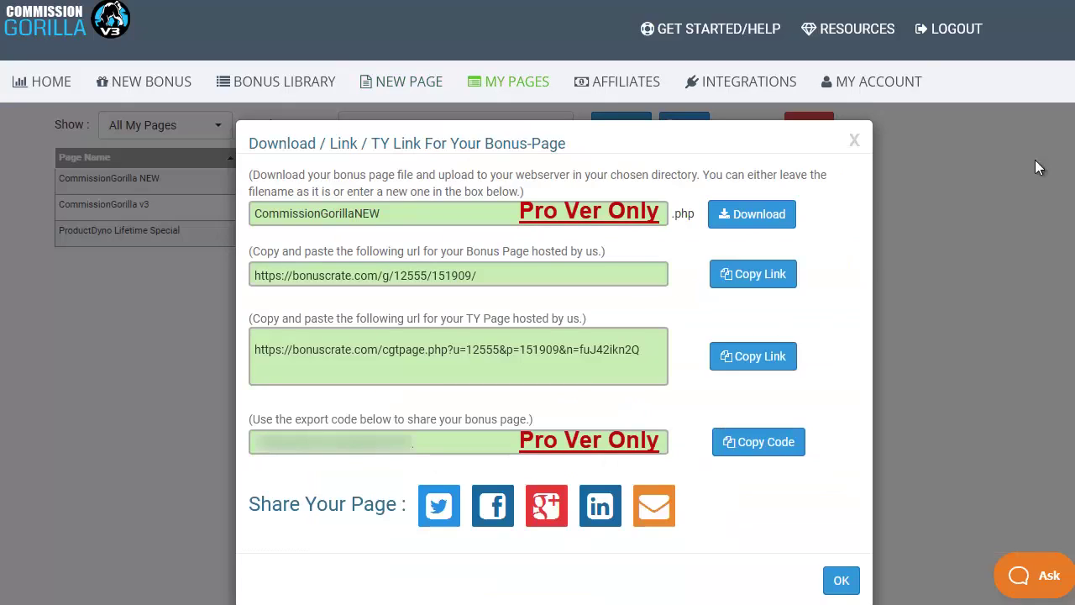
{"action": "left_click_drag", "start_coordinate": [489, 277], "coordinate": [254, 280]}
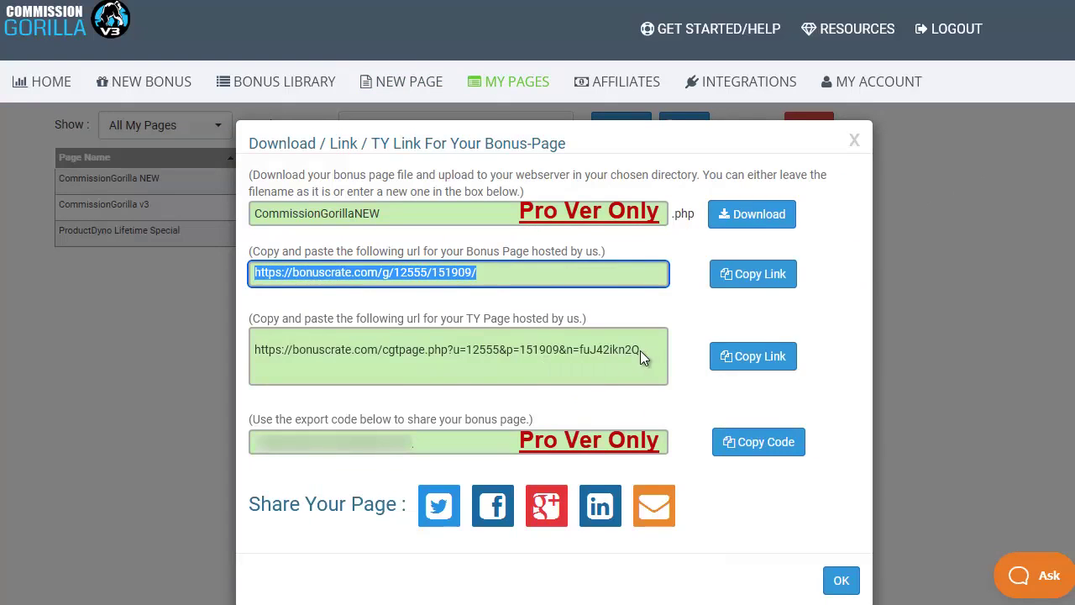
{"action": "left_click_drag", "start_coordinate": [639, 352], "coordinate": [284, 356]}
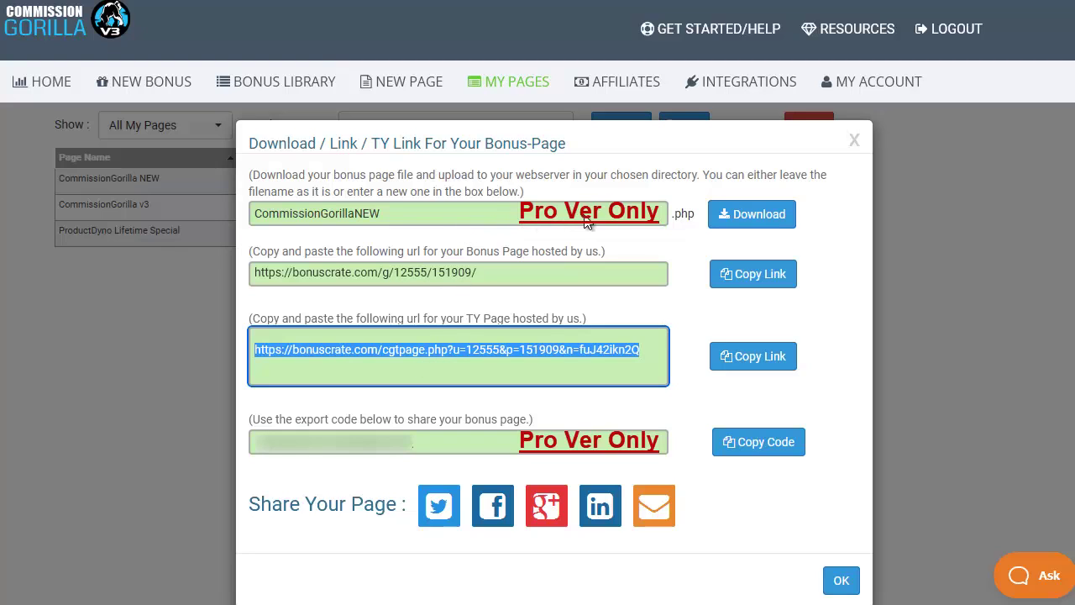
{"action": "left_click", "coordinate": [775, 215]}
{"action": "left_click", "coordinate": [998, 195]}
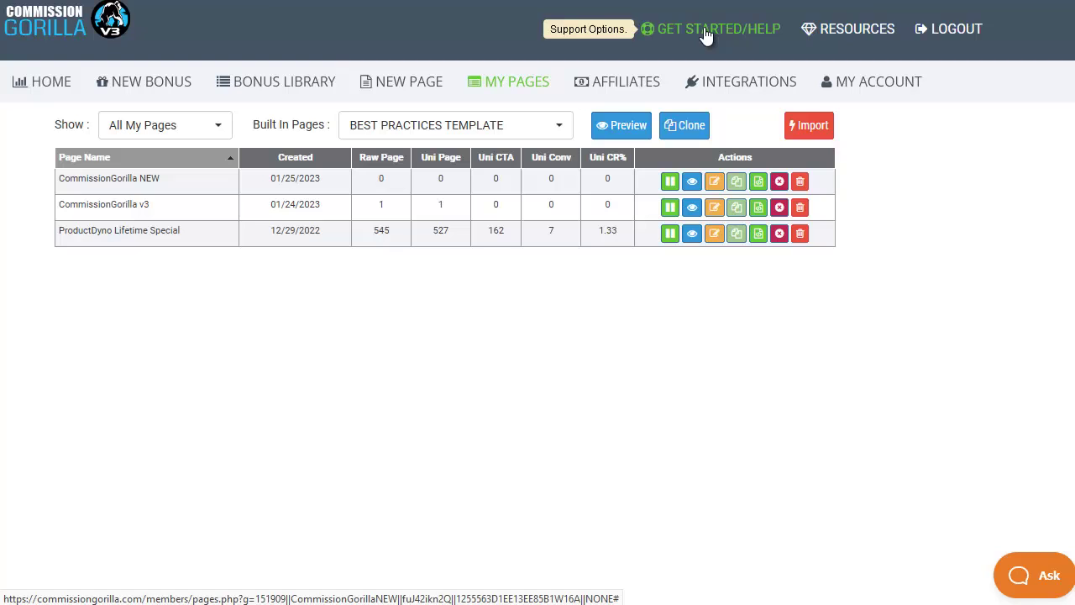
Go to the INTEGRATIONS page listing the autoresponder services.
{"action": "left_click", "coordinate": [750, 84]}
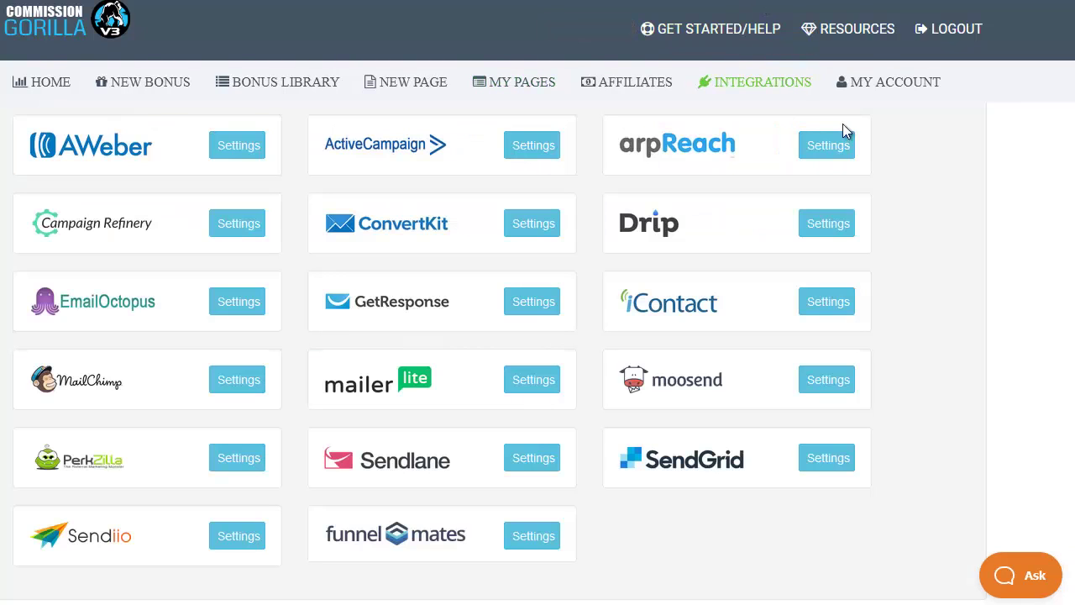